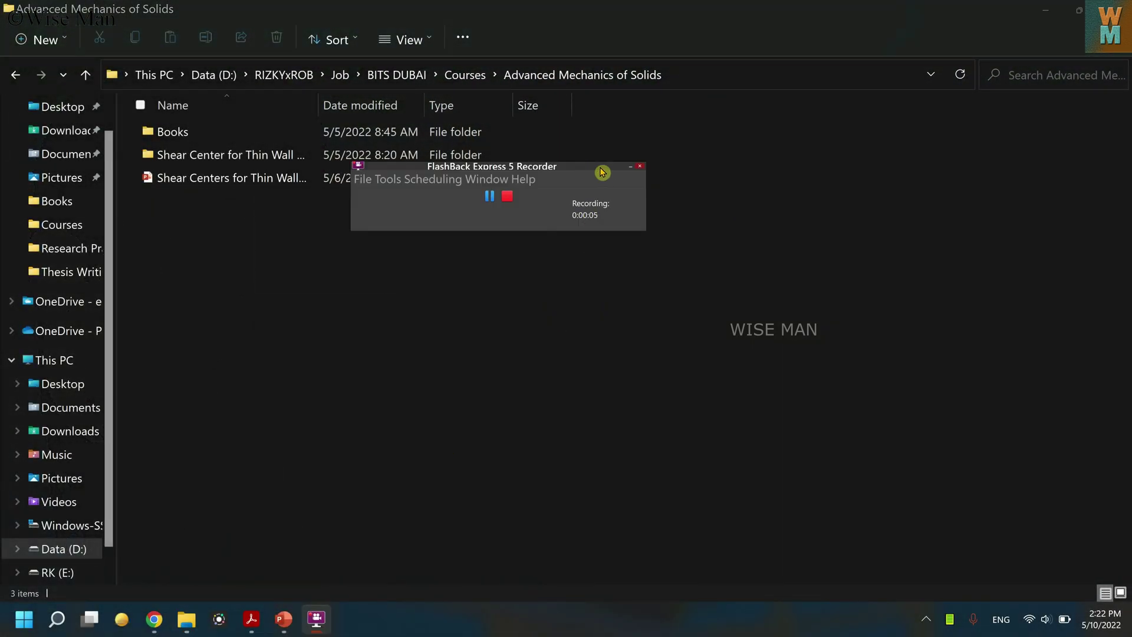
Step: Check the PowerPoint file's author tooltip, then bring up the Downloads folder window
{"action": "left_click", "coordinate": [630, 171]}
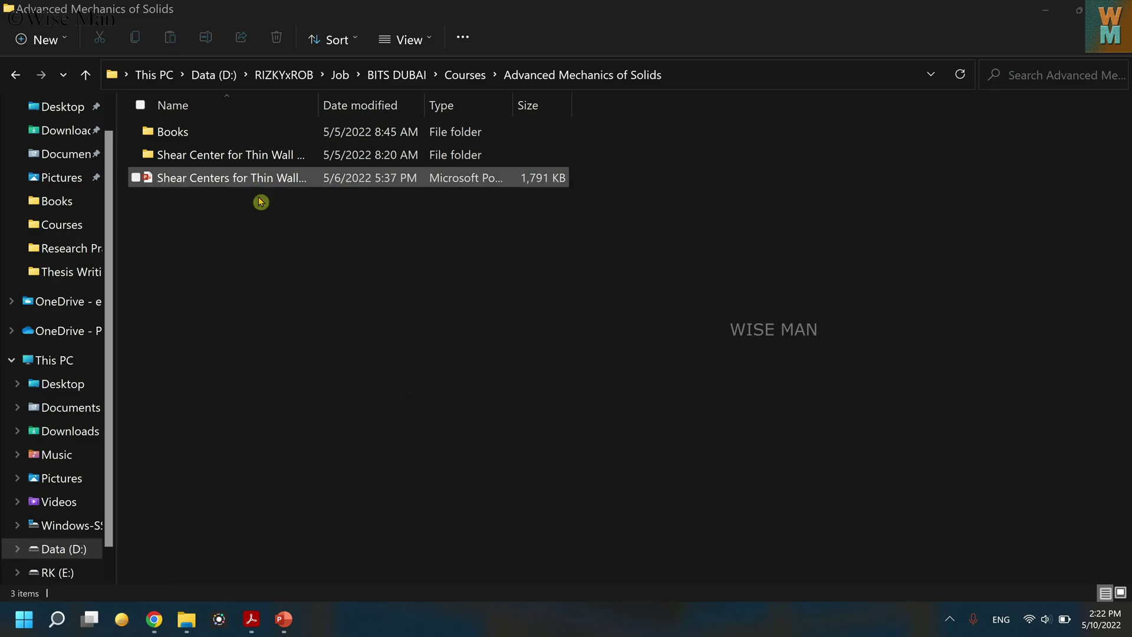
{"action": "left_click", "coordinate": [272, 223]}
{"action": "mouse_move", "coordinate": [253, 182]}
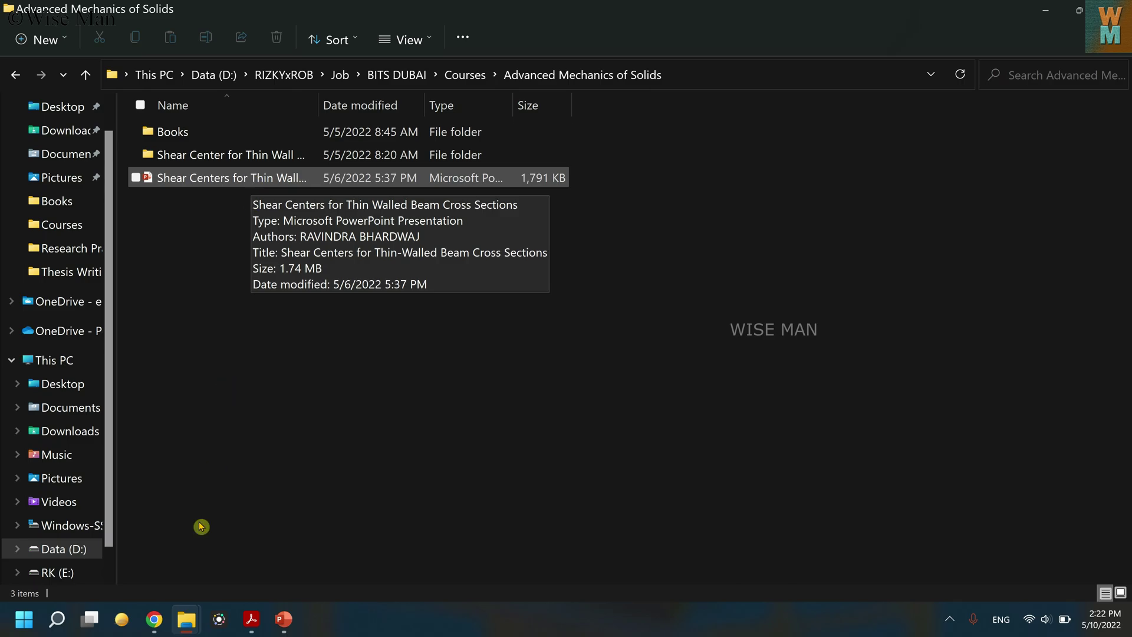
{"action": "left_click", "coordinate": [186, 619]}
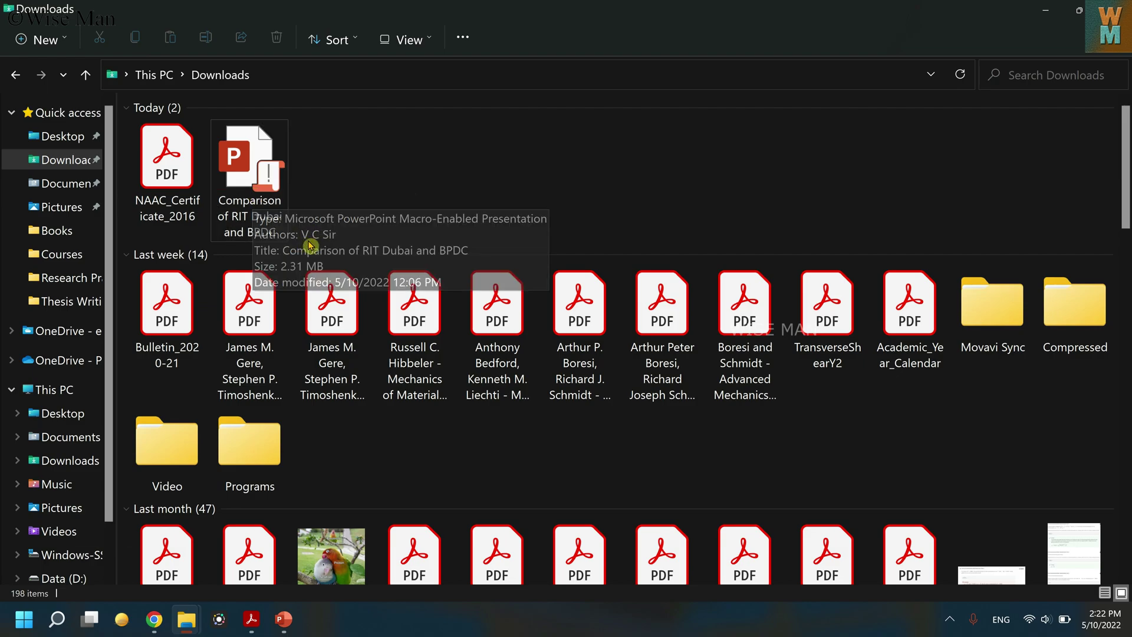
Step: Switch to the Shear Centers presentation and open PowerPoint Options from the File page
{"action": "mouse_move", "coordinate": [284, 629]}
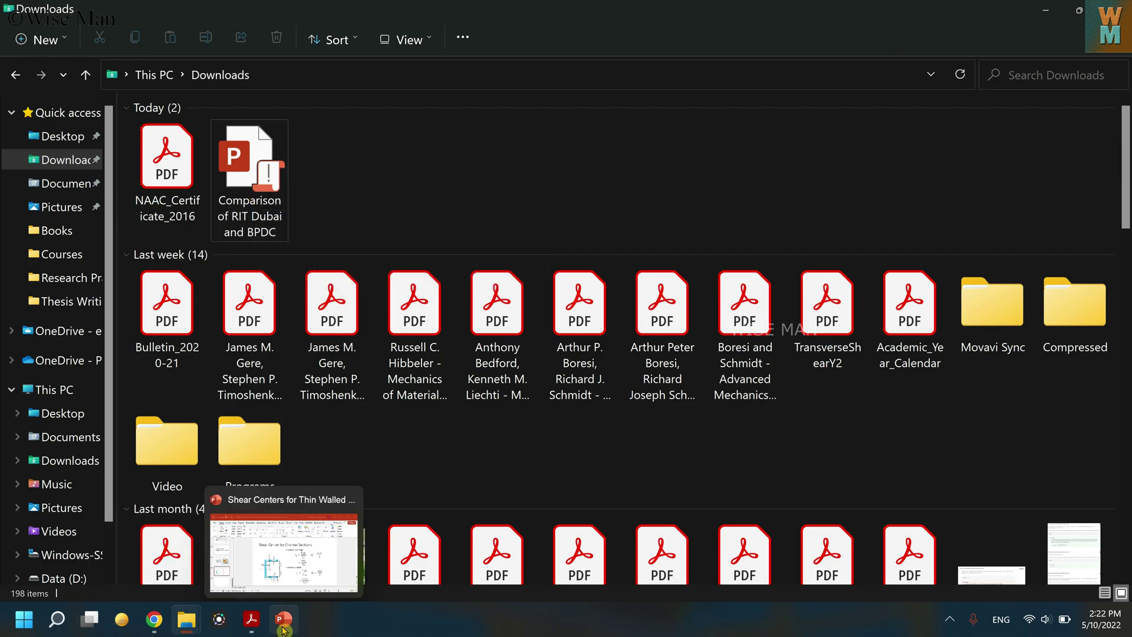
{"action": "left_click", "coordinate": [283, 552]}
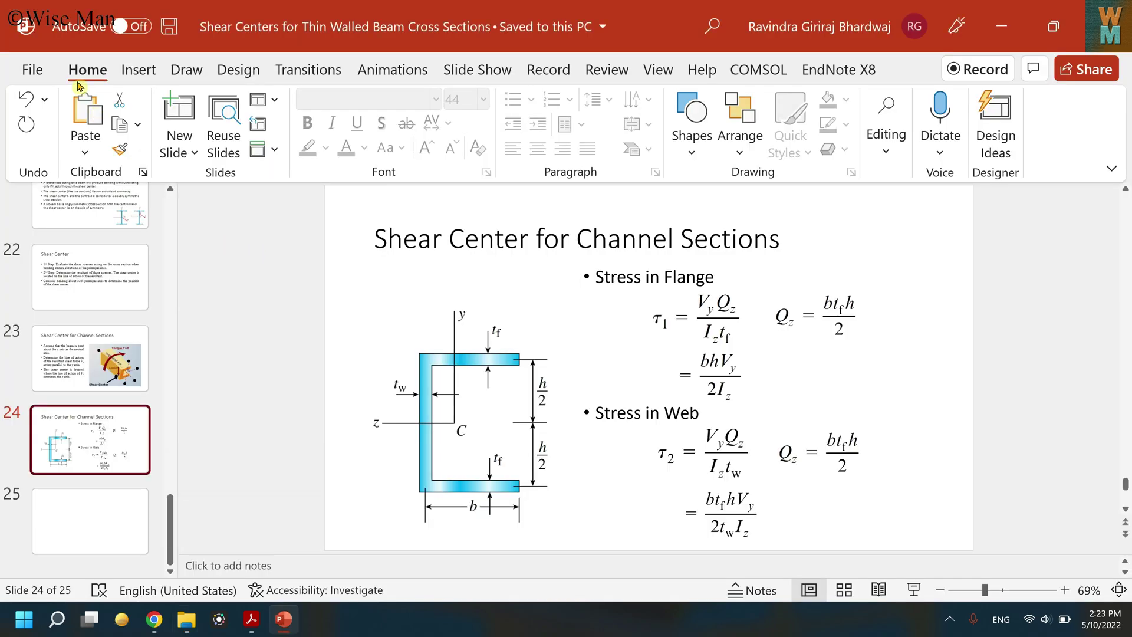
{"action": "left_click", "coordinate": [33, 70]}
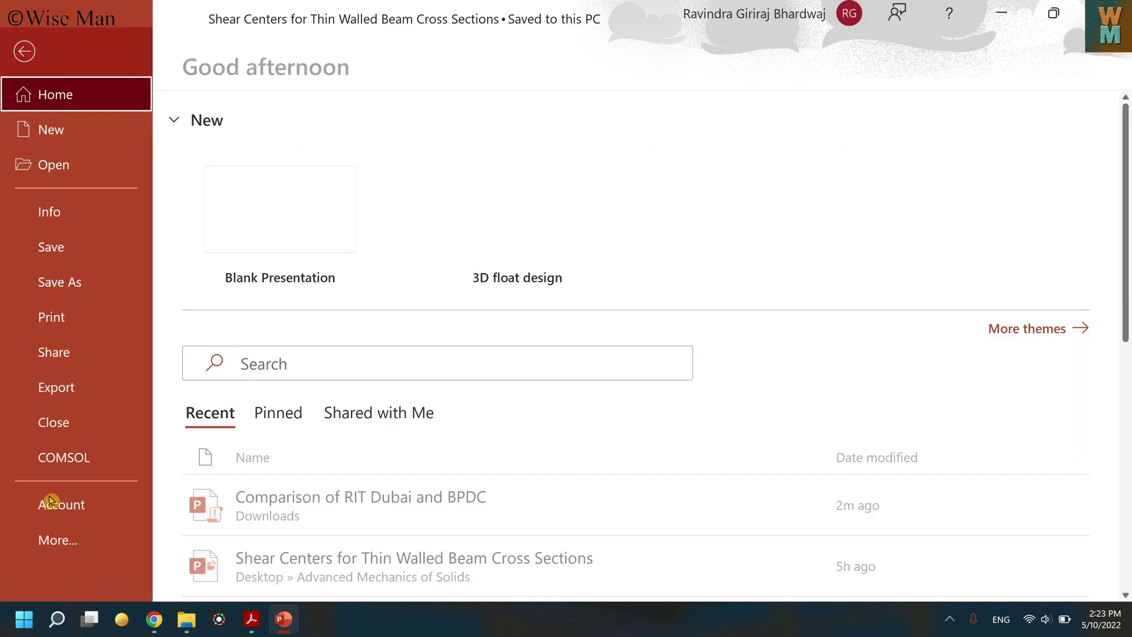
{"action": "left_click", "coordinate": [73, 545]}
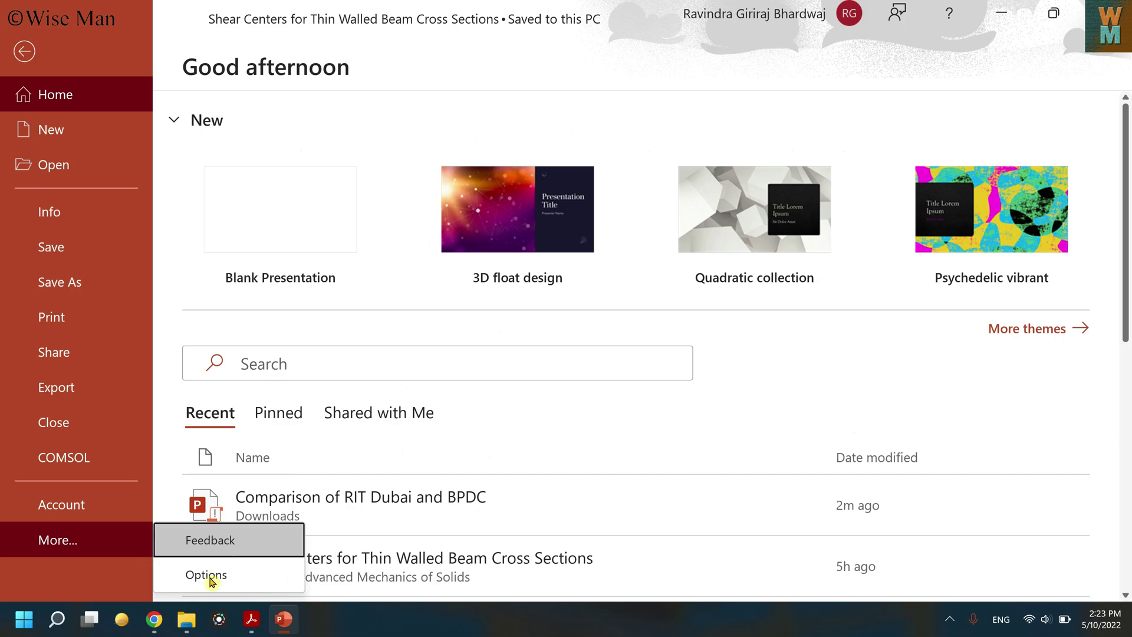
{"action": "left_click", "coordinate": [211, 581]}
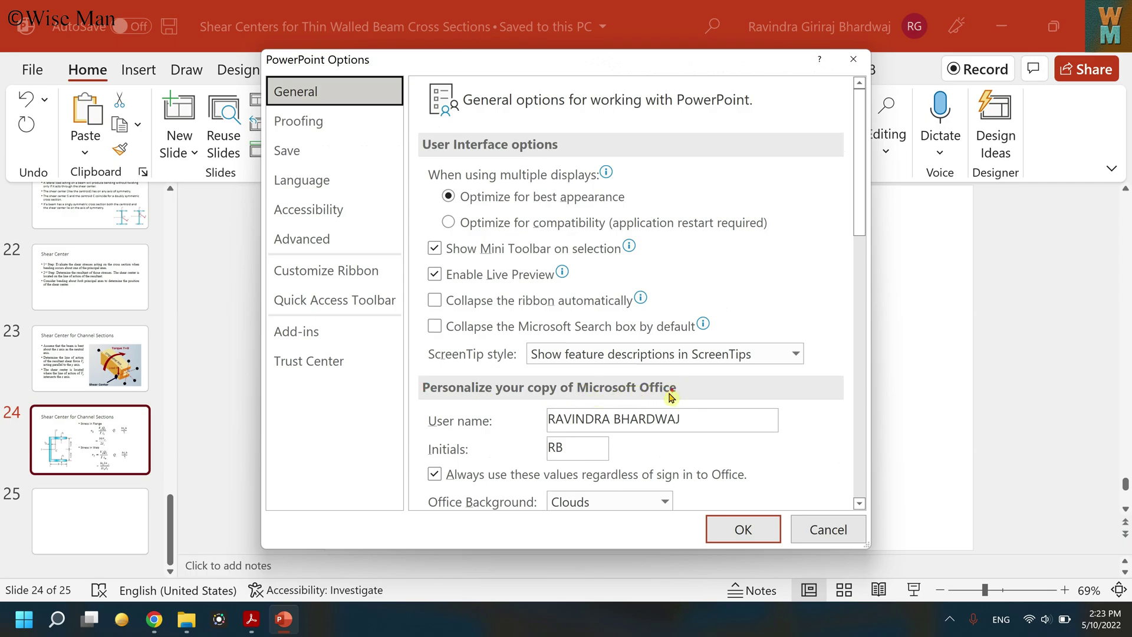
Step: Confirm user name and initials, keep 'Always use these values regardless of sign in' ticked and Clouds background
{"action": "scroll", "coordinate": [670, 397], "scroll_direction": "down", "scroll_amount": 3}
{"action": "left_click", "coordinate": [499, 314]}
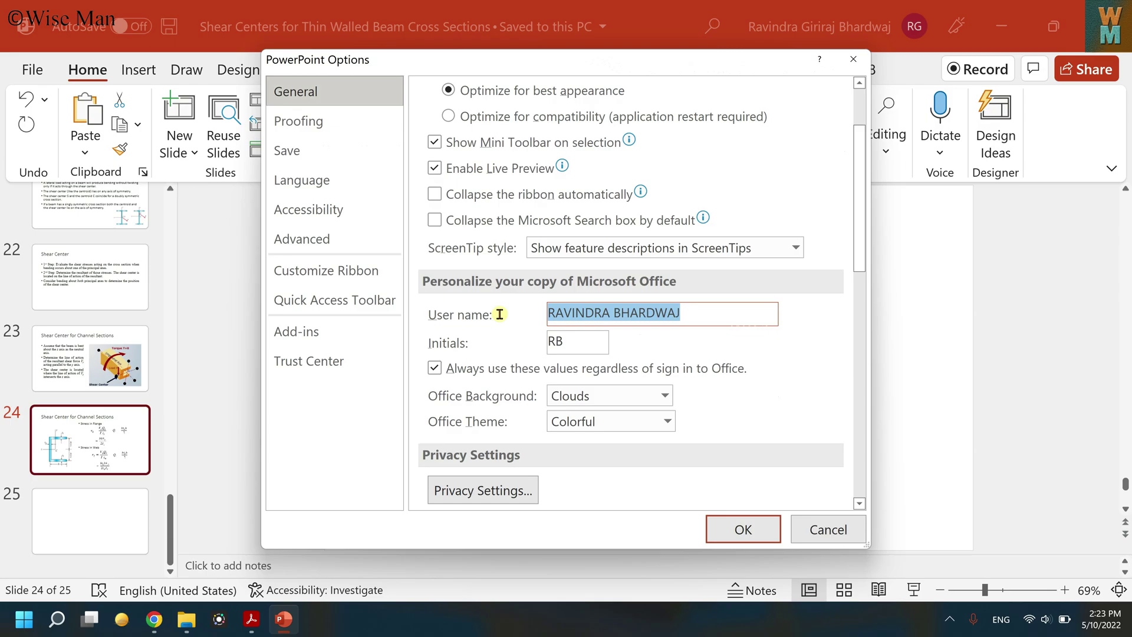
{"action": "left_click", "coordinate": [554, 339]}
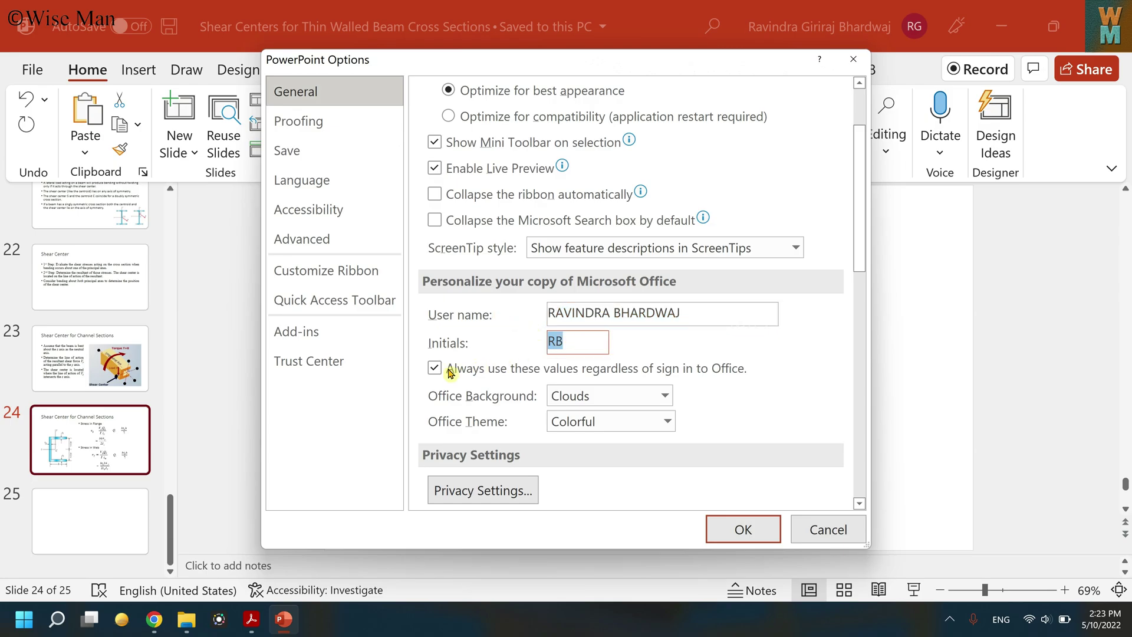
{"action": "left_click", "coordinate": [486, 373]}
{"action": "left_click", "coordinate": [434, 370]}
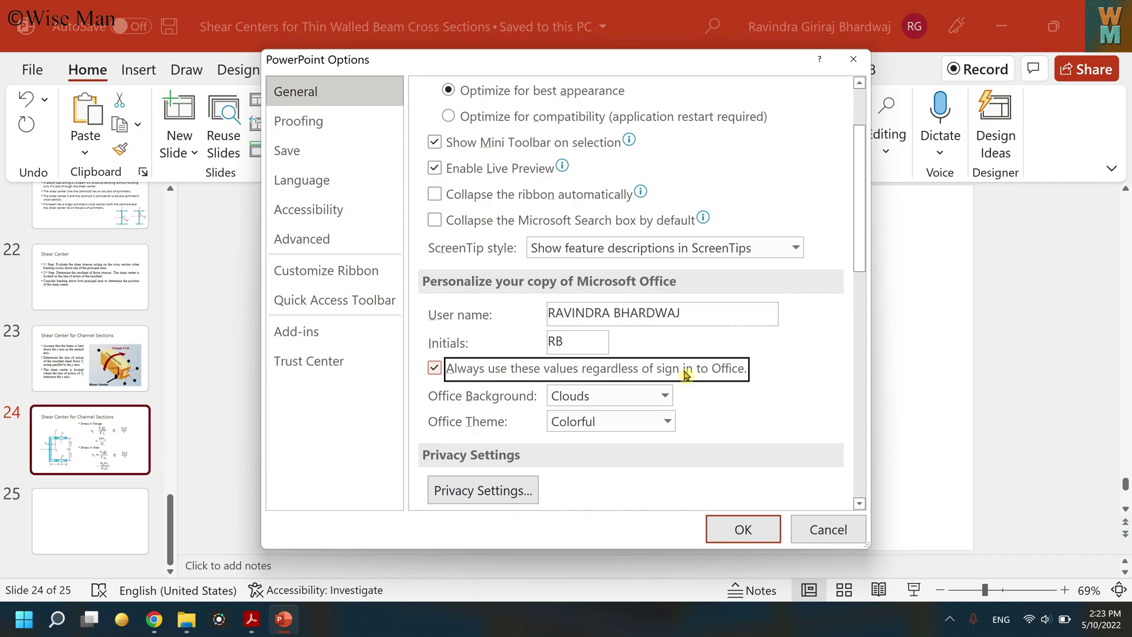
{"action": "left_click", "coordinate": [601, 400]}
{"action": "left_click", "coordinate": [601, 399]}
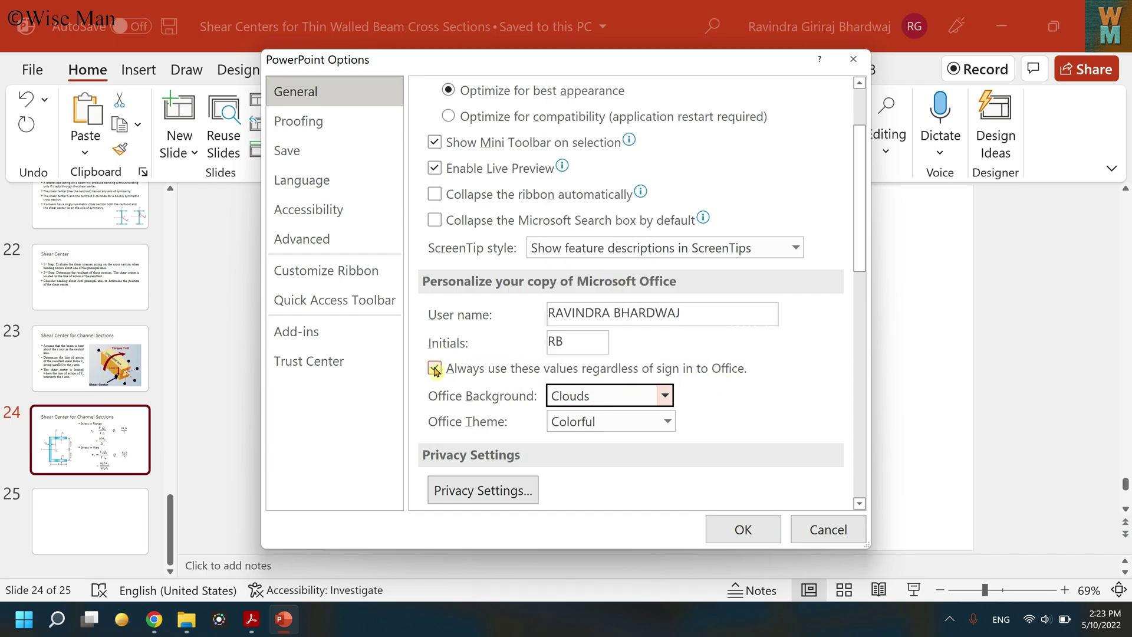
{"action": "scroll", "coordinate": [715, 478], "scroll_direction": "down", "scroll_amount": 1}
Step: Apply the Options settings and bring the Advanced Mechanics of Solids folder window forward
{"action": "left_click", "coordinate": [741, 526]}
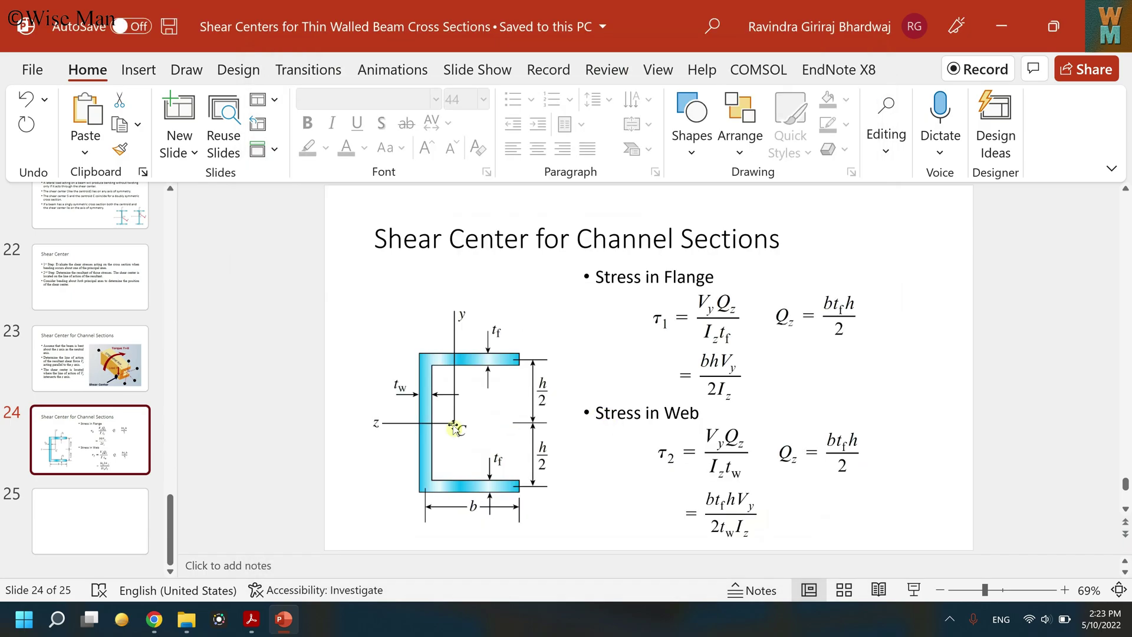
{"action": "mouse_move", "coordinate": [186, 619]}
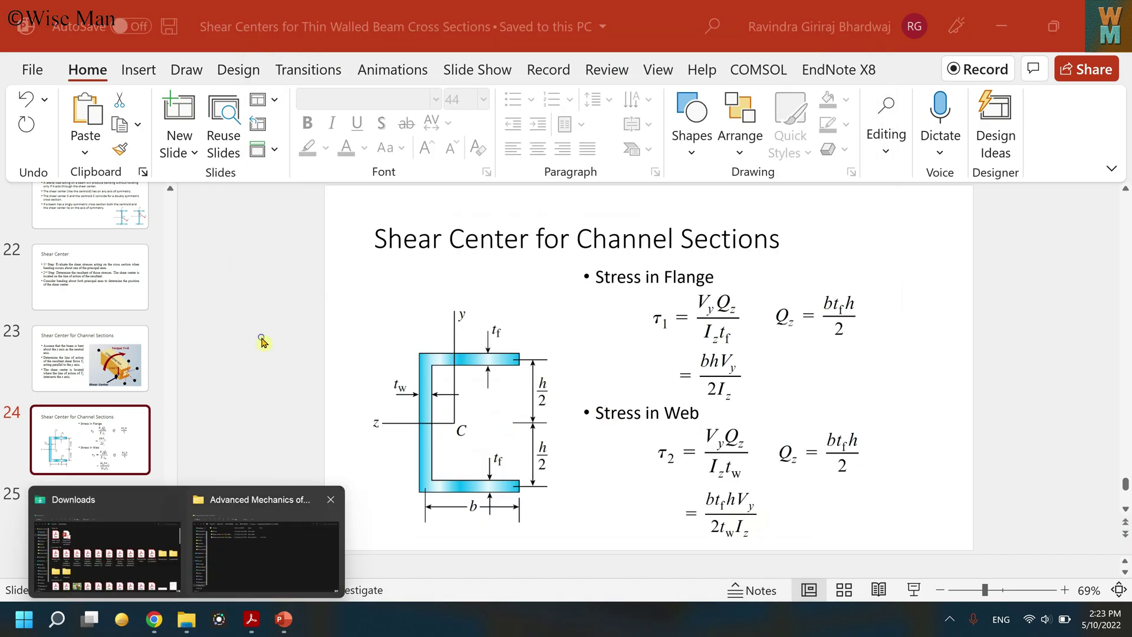
{"action": "left_click", "coordinate": [283, 537]}
Step: Create a new PowerPoint presentation in the folder named 'Author Details'
{"action": "right_click", "coordinate": [345, 264]}
{"action": "mouse_move", "coordinate": [442, 263]}
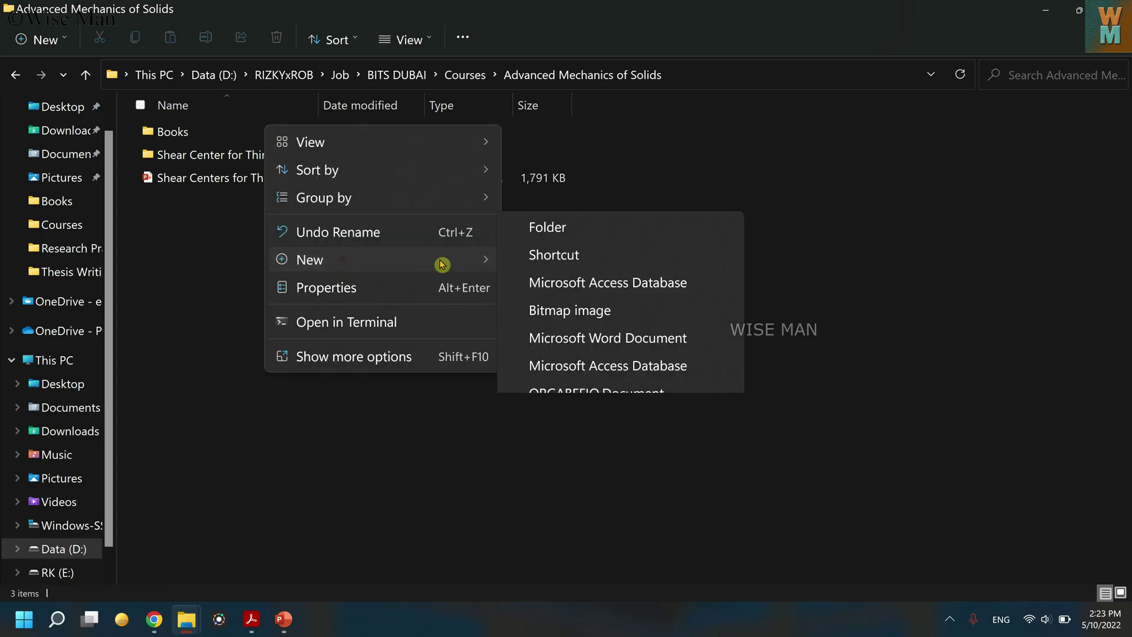
{"action": "left_click", "coordinate": [617, 243]}
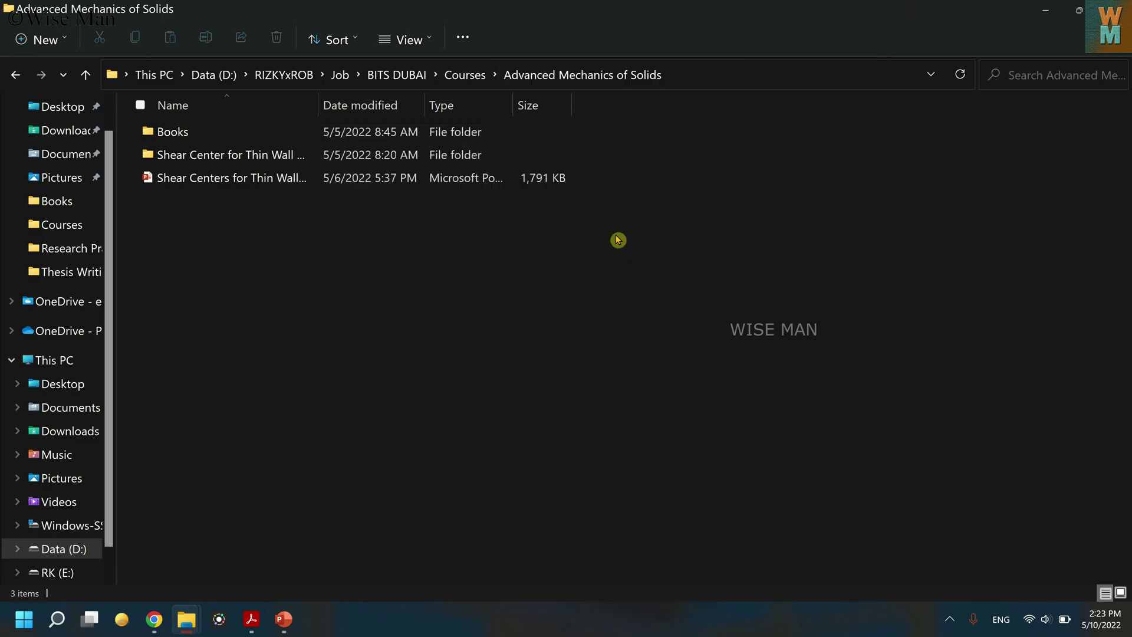
{"action": "type", "text": "Author Dea"}
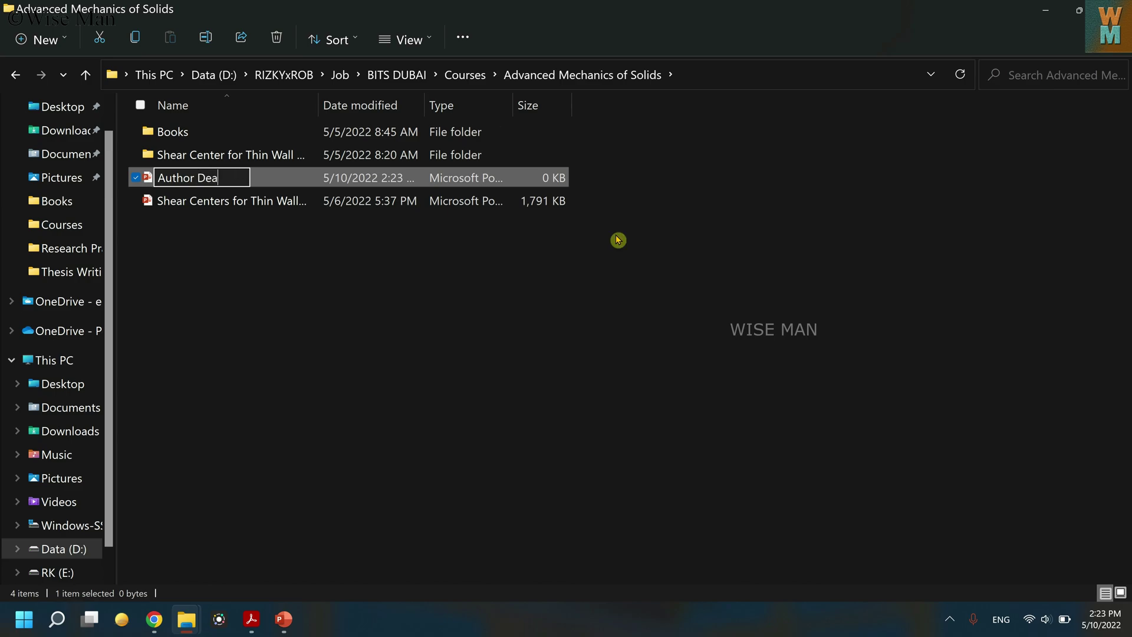
{"action": "key", "text": "BackSpace"}
{"action": "type", "text": "e"}
{"action": "key", "text": "BackSpace"}
{"action": "type", "text": "tails"}
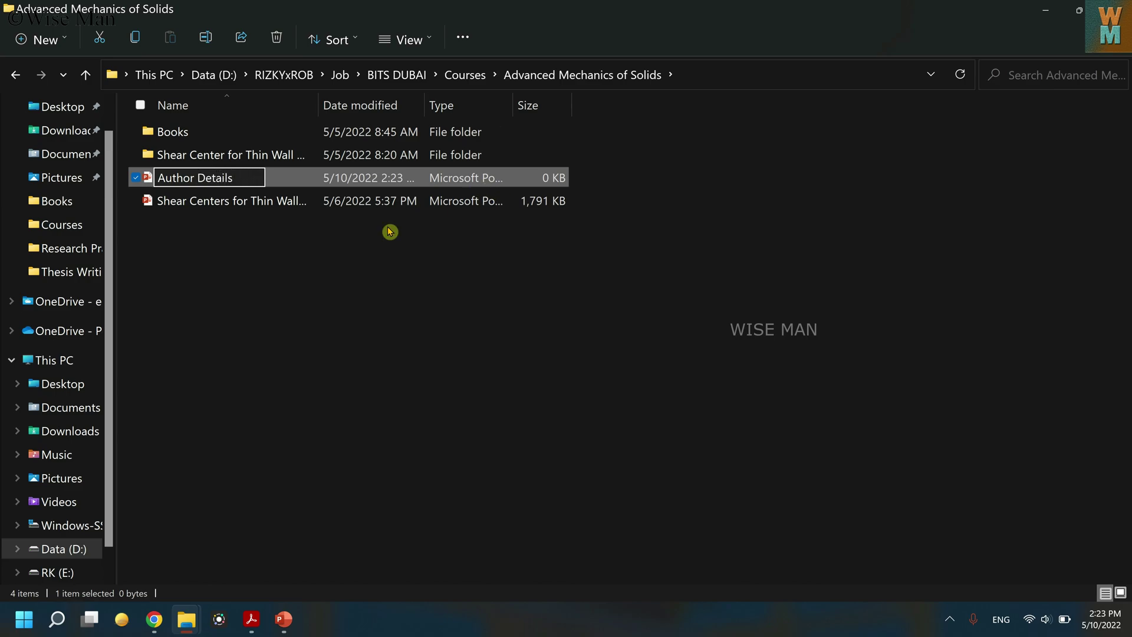
{"action": "key", "text": "Return"}
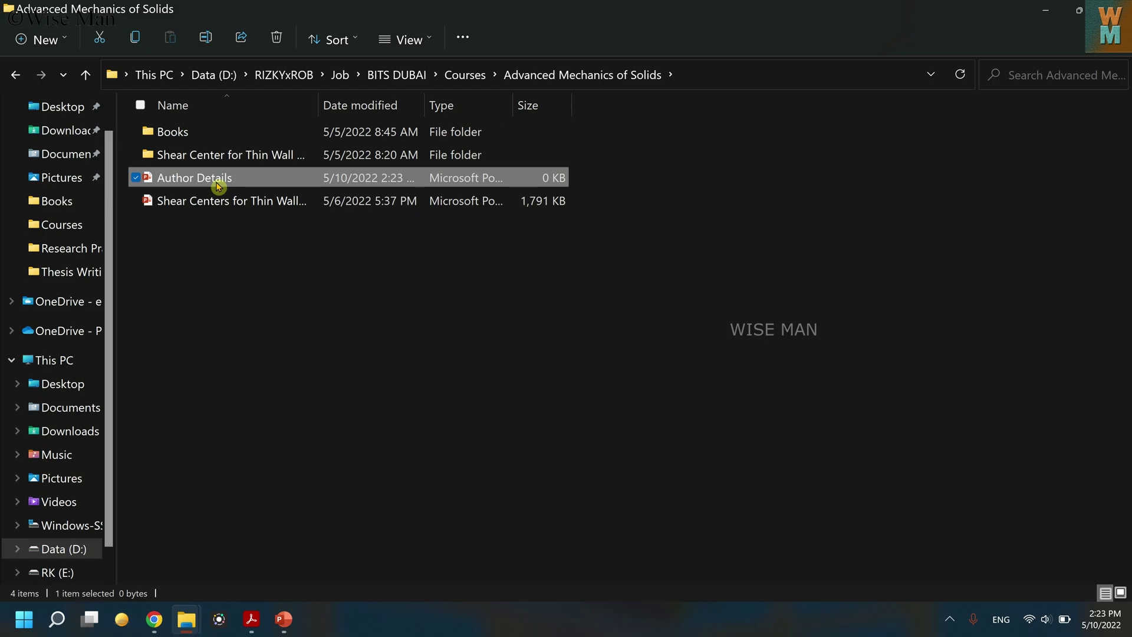
Step: Open Author Details, add a Blank slide, save it, and return to the course folder
{"action": "double_click", "coordinate": [210, 181]}
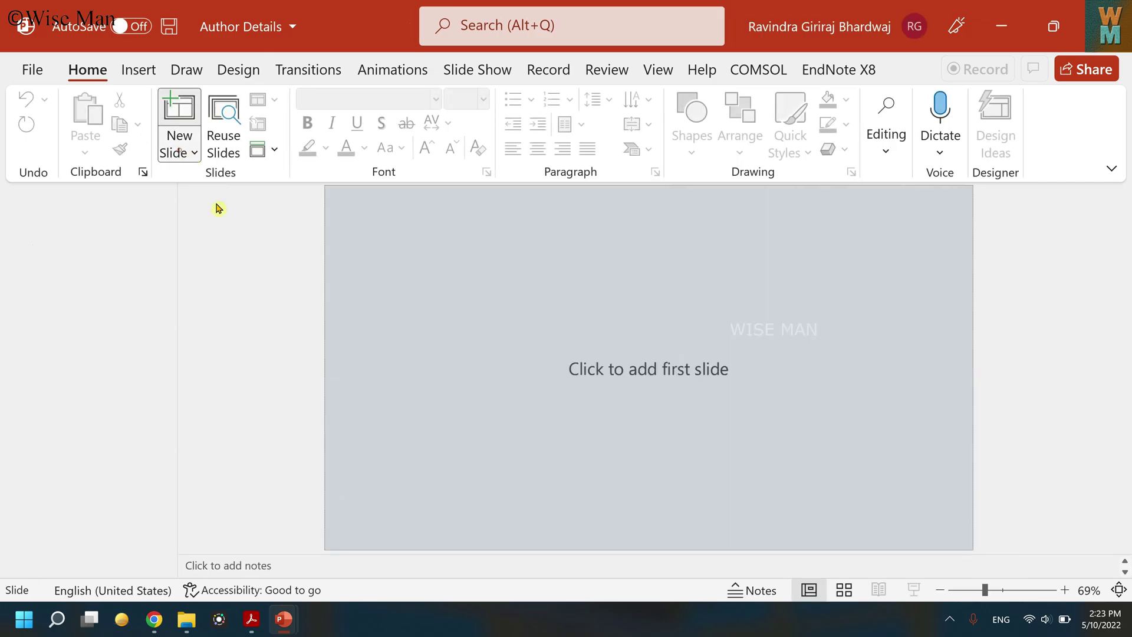
{"action": "left_click", "coordinate": [176, 152]}
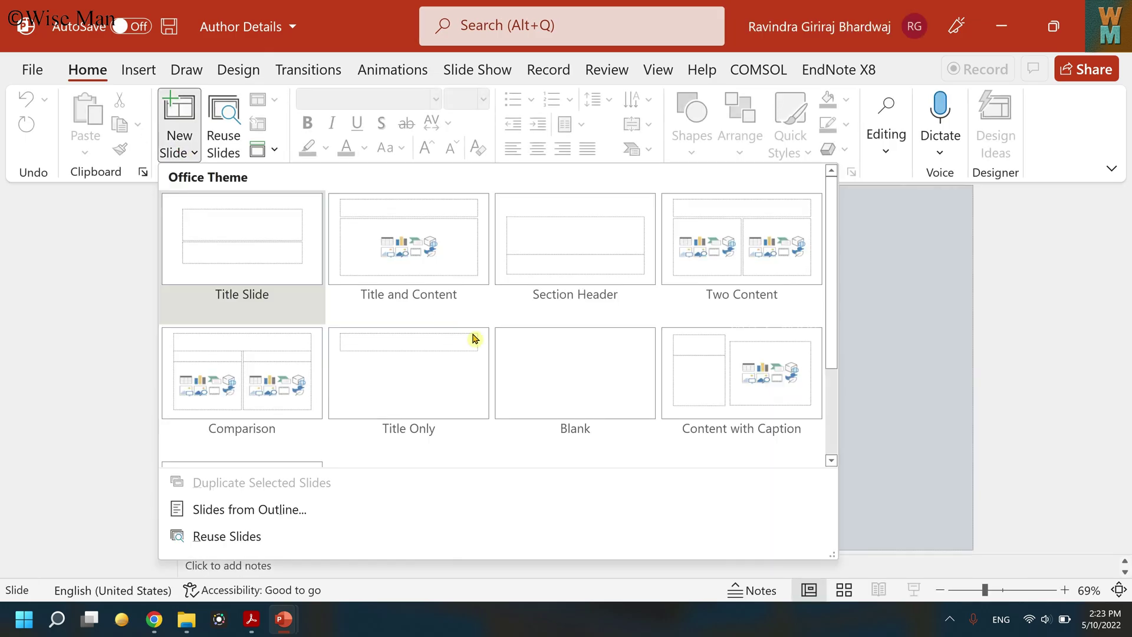
{"action": "left_click", "coordinate": [560, 371]}
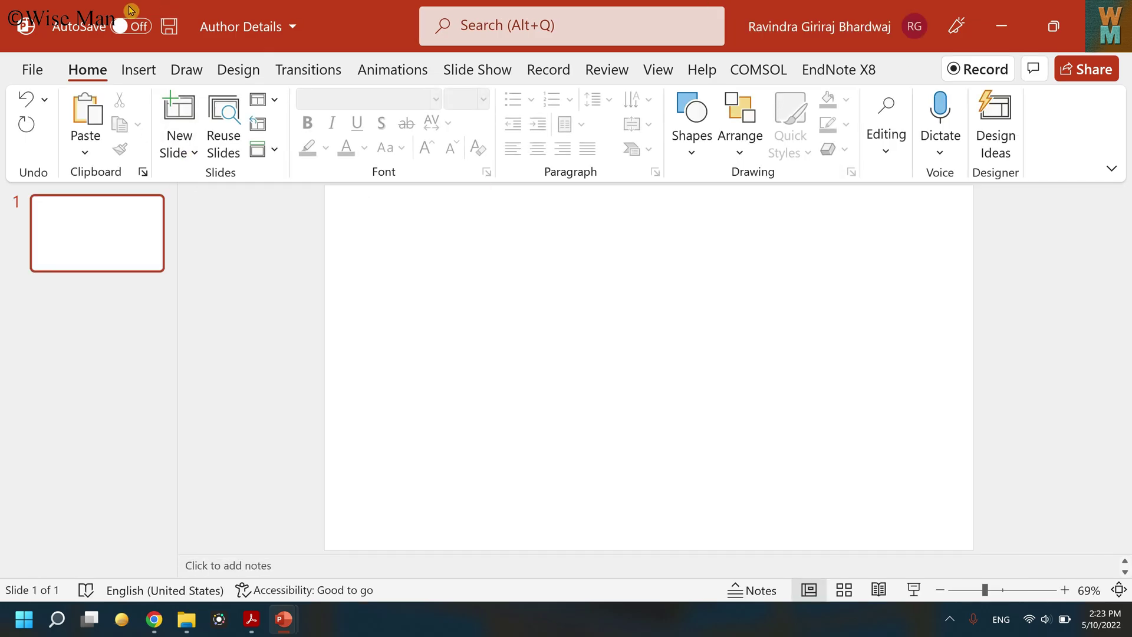
{"action": "left_click", "coordinate": [169, 25]}
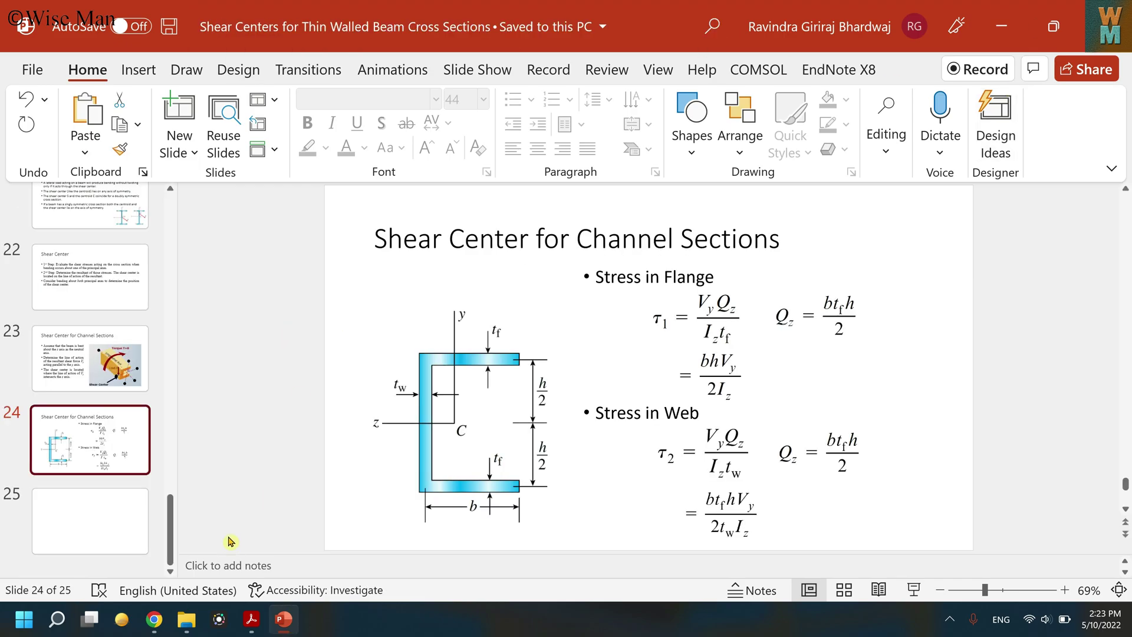
{"action": "mouse_move", "coordinate": [186, 619]}
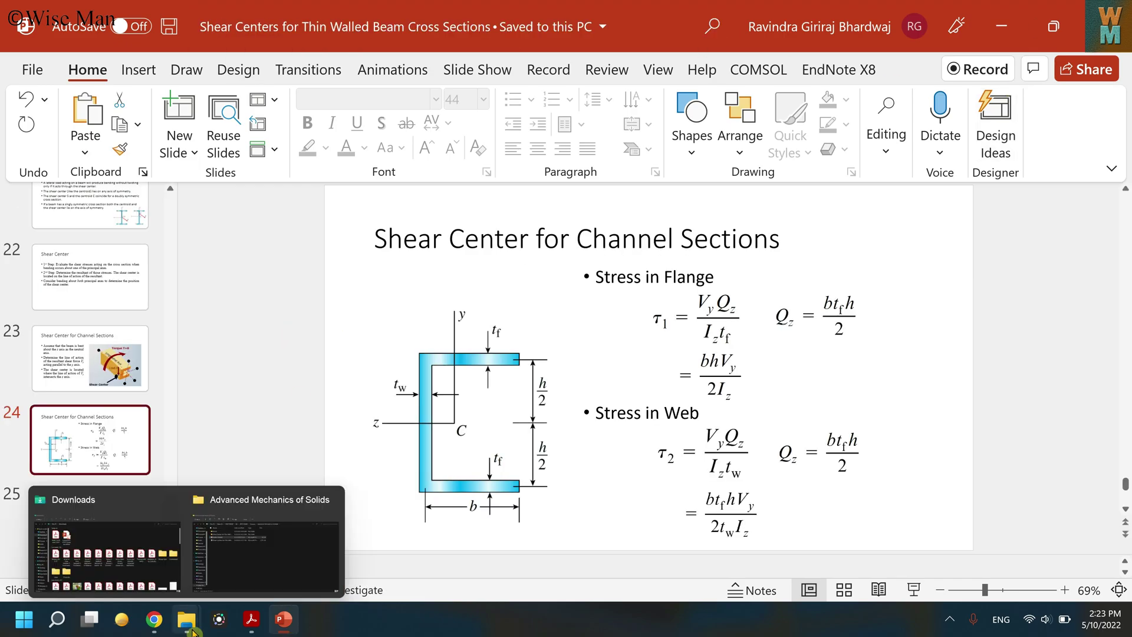
{"action": "left_click", "coordinate": [243, 560]}
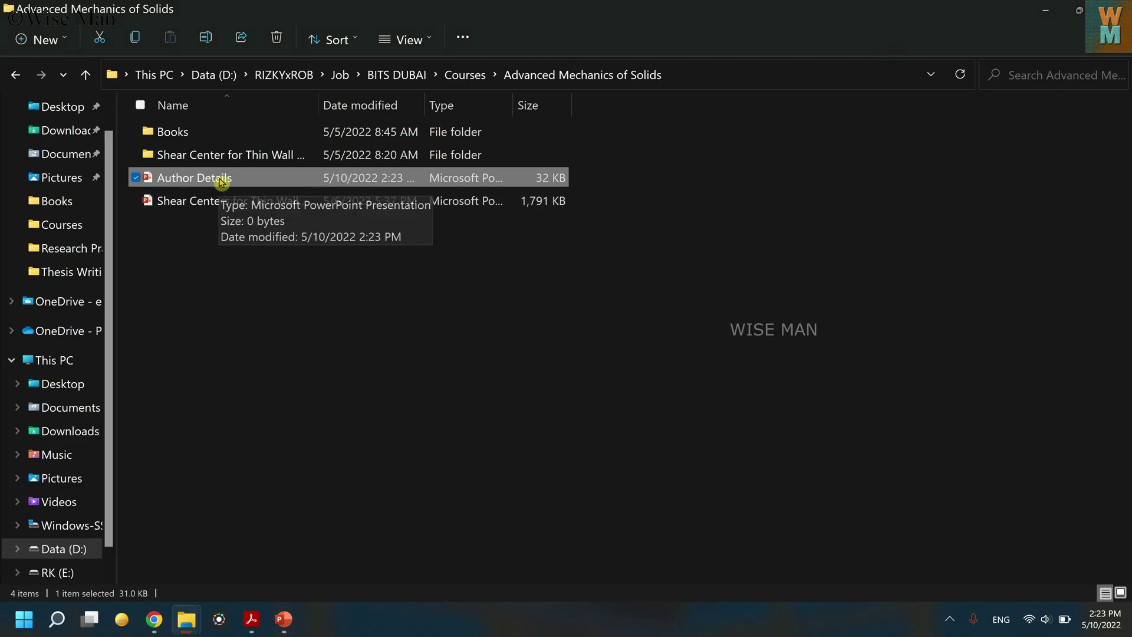
Step: Reopen Author Details from the folder and bring its PowerPoint window to the front
{"action": "double_click", "coordinate": [211, 184]}
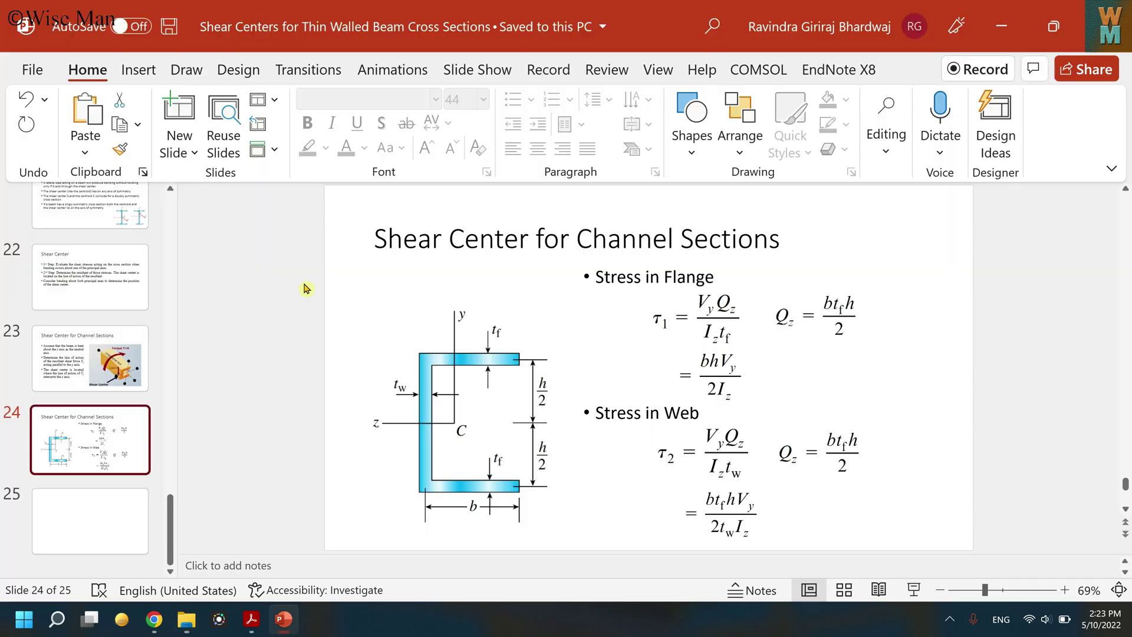
{"action": "mouse_move", "coordinate": [188, 622]}
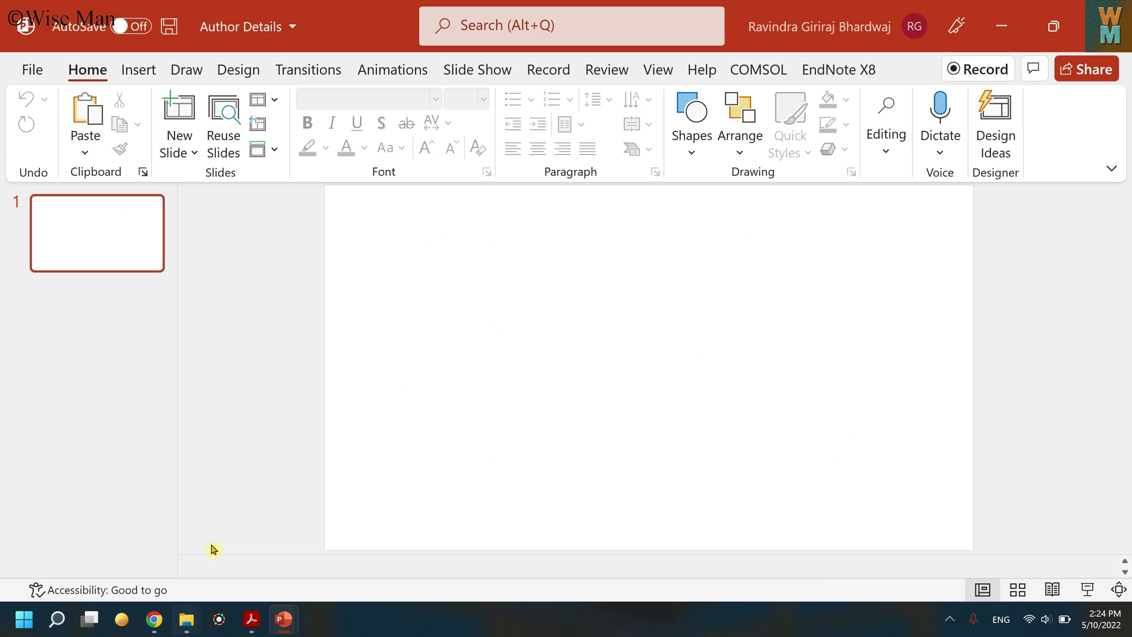
{"action": "left_click", "coordinate": [218, 539]}
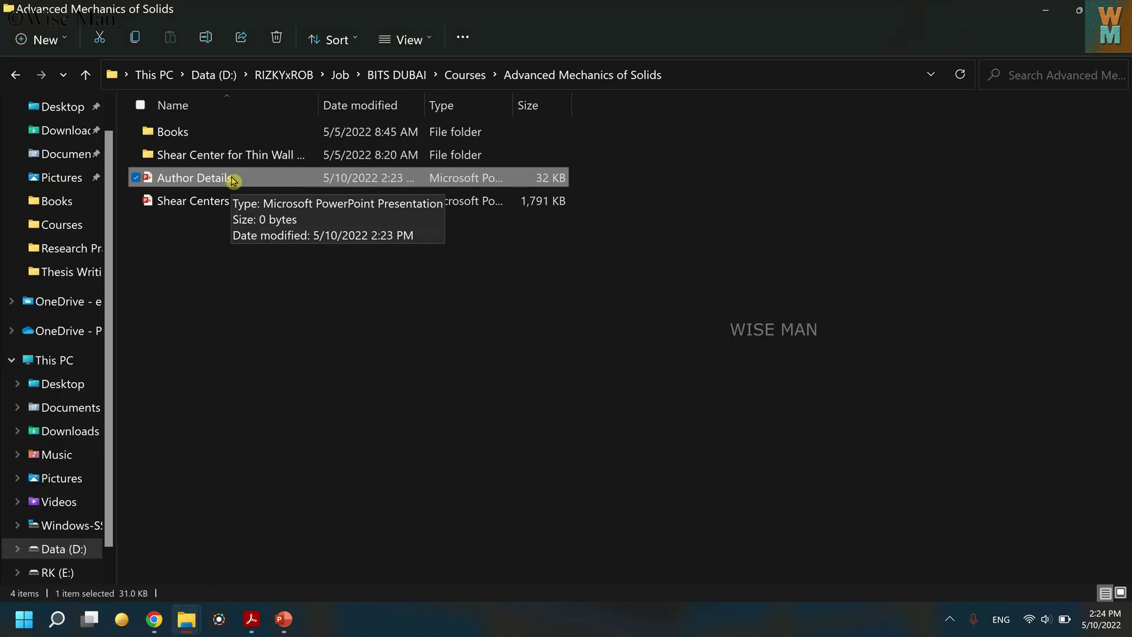
{"action": "mouse_move", "coordinate": [283, 619]}
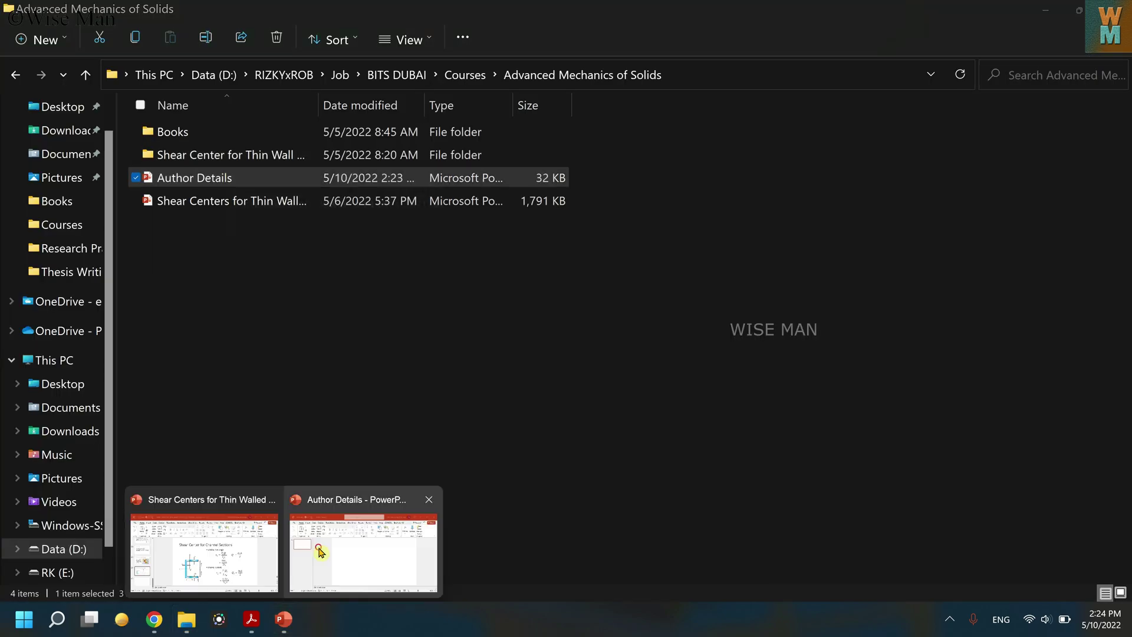
{"action": "left_click", "coordinate": [320, 549]}
Step: Add a Title and Content slide and title it 'AUTHOR DETAILS'
{"action": "left_click", "coordinate": [185, 152]}
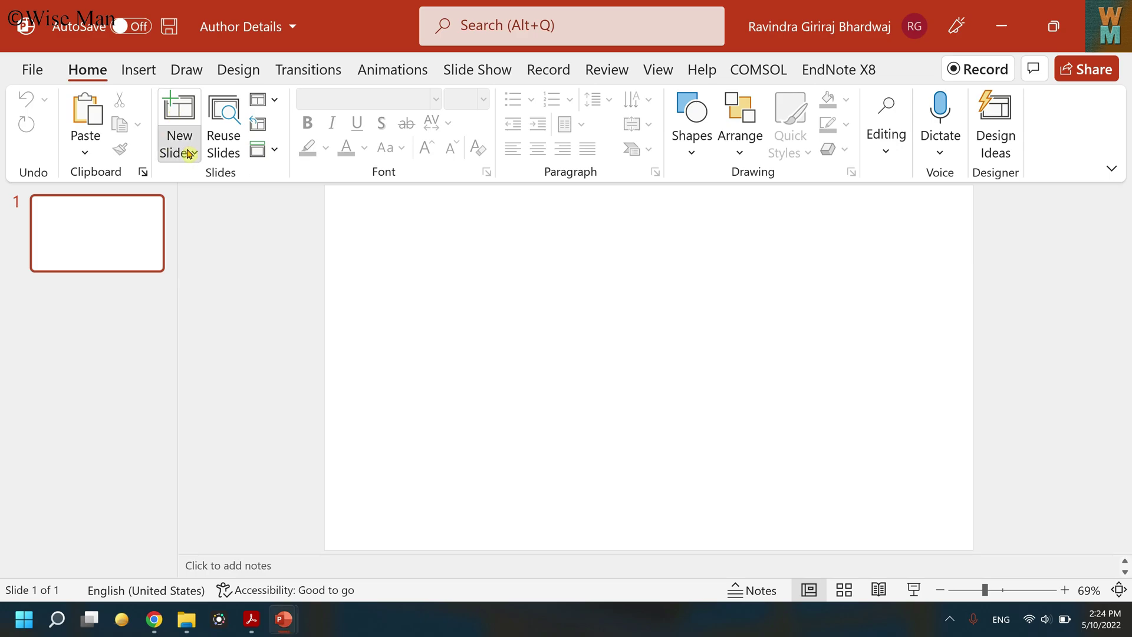
{"action": "left_click", "coordinate": [374, 227]}
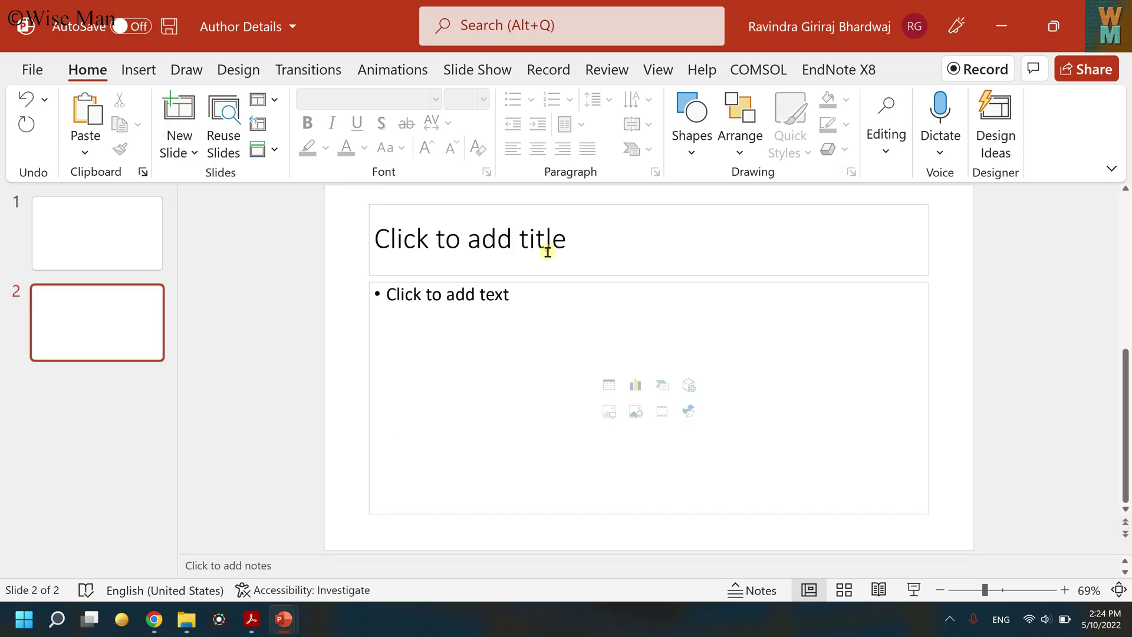
{"action": "left_click", "coordinate": [548, 252]}
{"action": "type", "text": "AUTHOR d"}
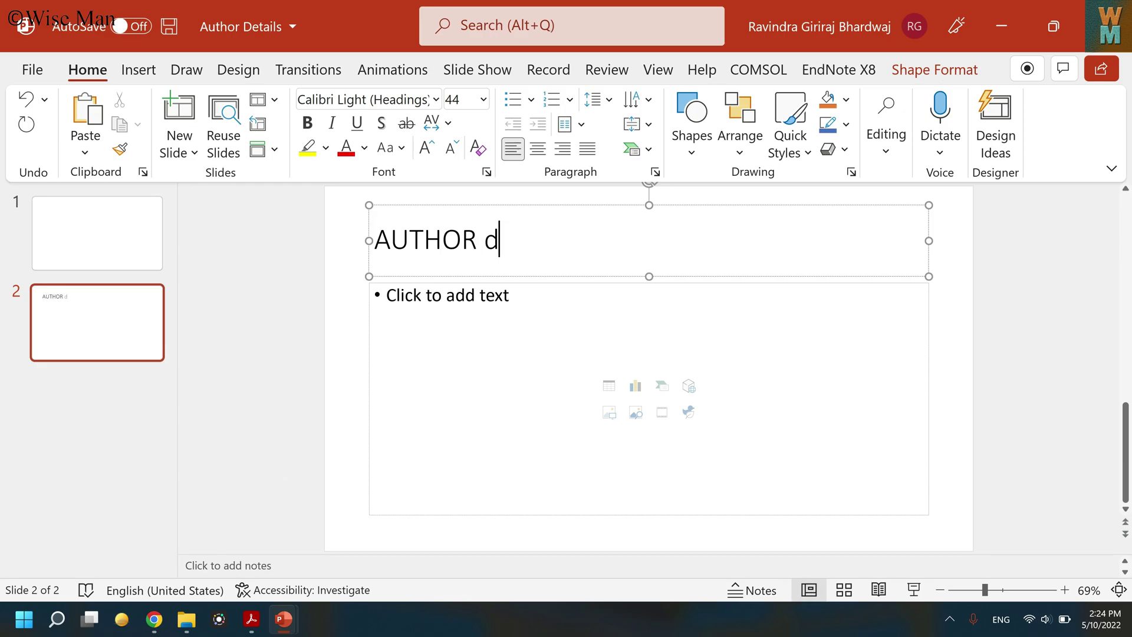
{"action": "key", "text": "BackSpace"}
{"action": "type", "text": "DEATAI"}
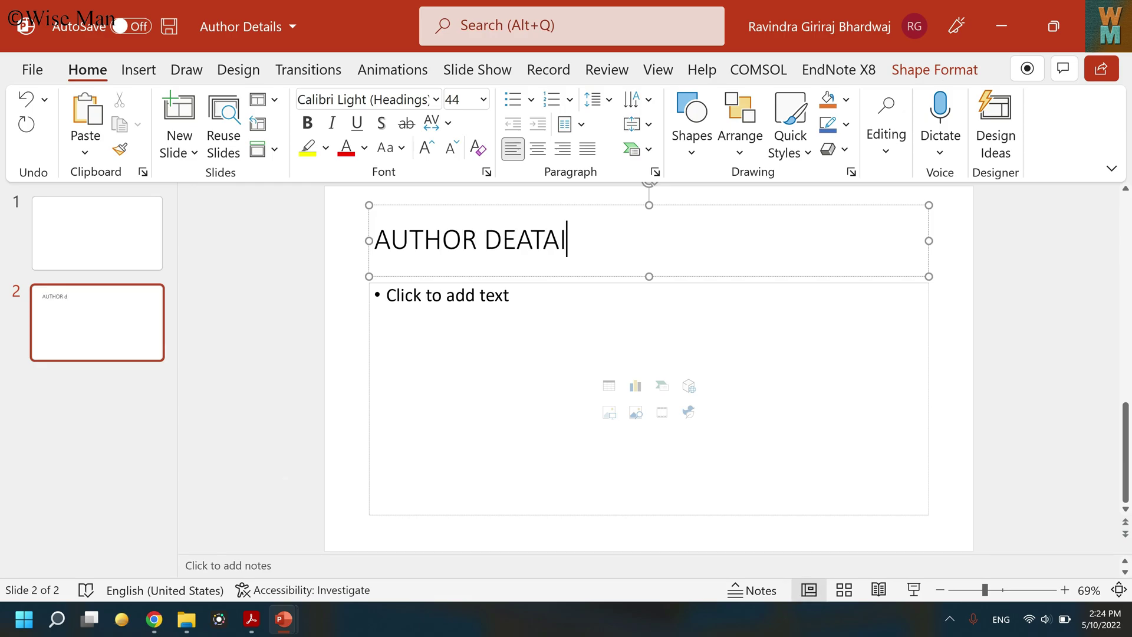
{"action": "key", "text": "BackSpace"}
{"action": "key", "text": "BackSpace"}
{"action": "key", "text": "BackSpace"}
{"action": "key", "text": "BackSpace"}
{"action": "type", "text": "TAILS"}
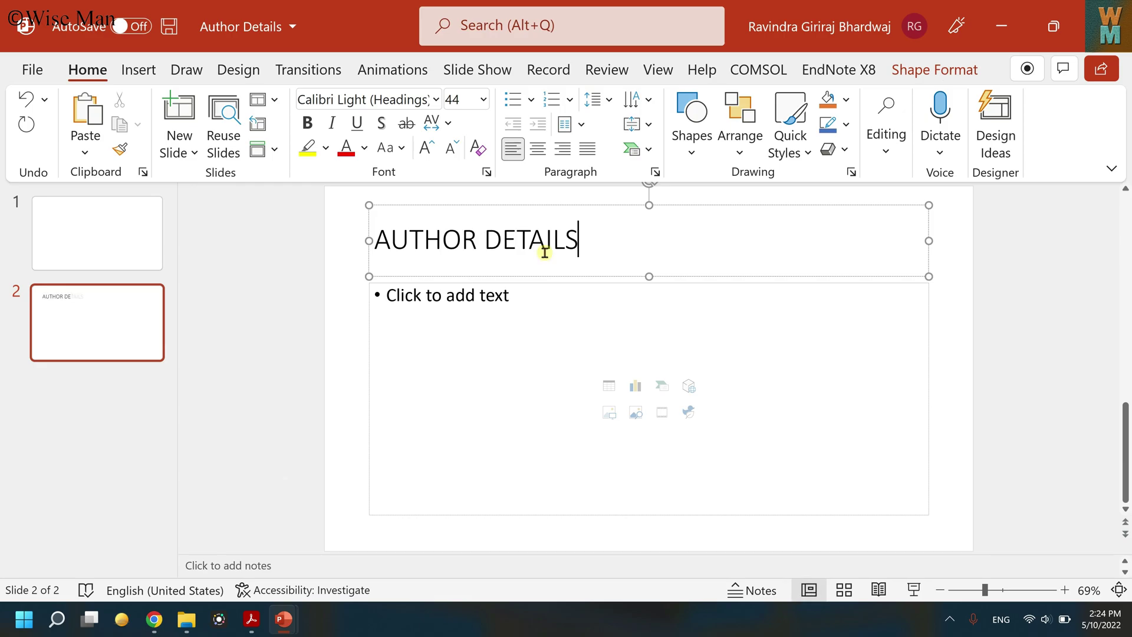
Step: Insert the stock photo of hands on an exercise mat into the content placeholder
{"action": "left_click", "coordinate": [635, 415]}
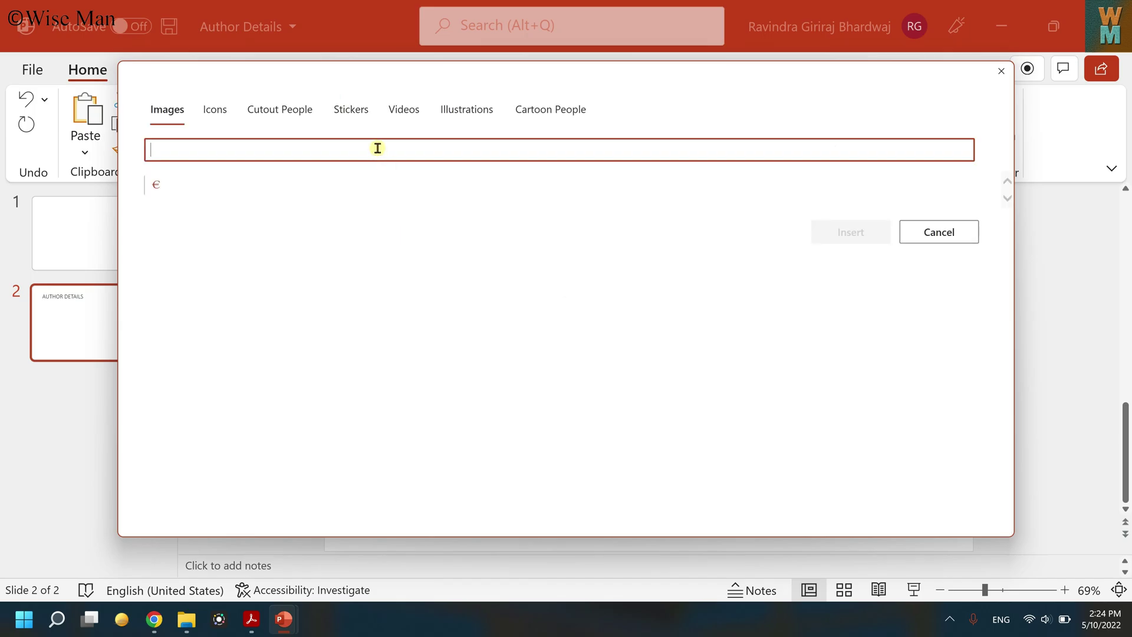
{"action": "type", "text": "AUTHOR"}
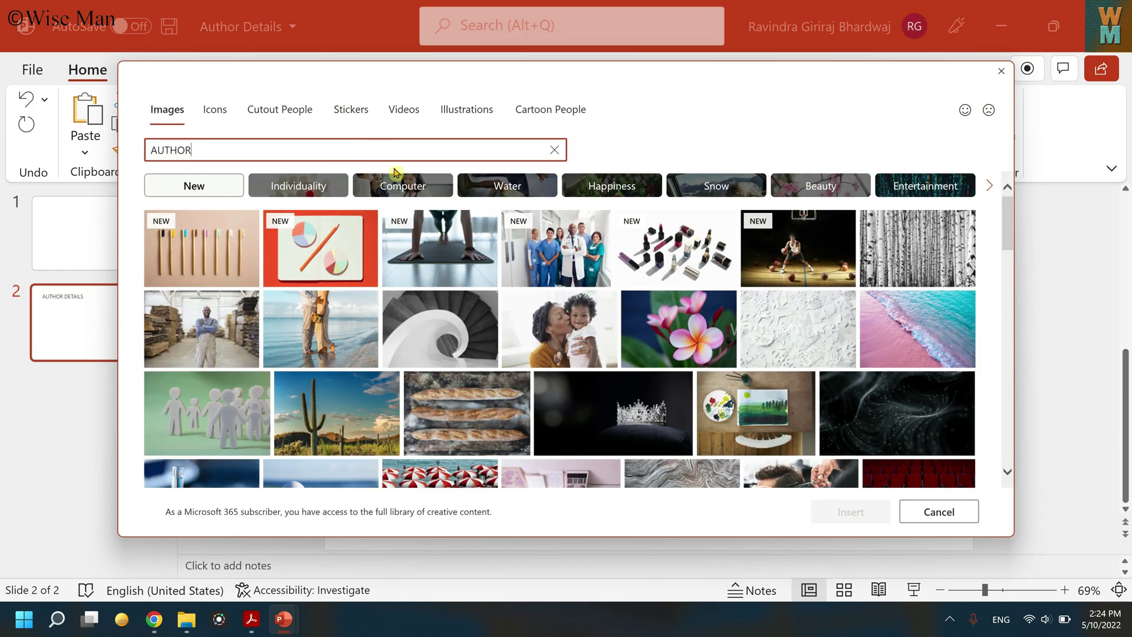
{"action": "key", "text": "BackSpace"}
{"action": "key", "text": "BackSpace"}
{"action": "key", "text": "BackSpace"}
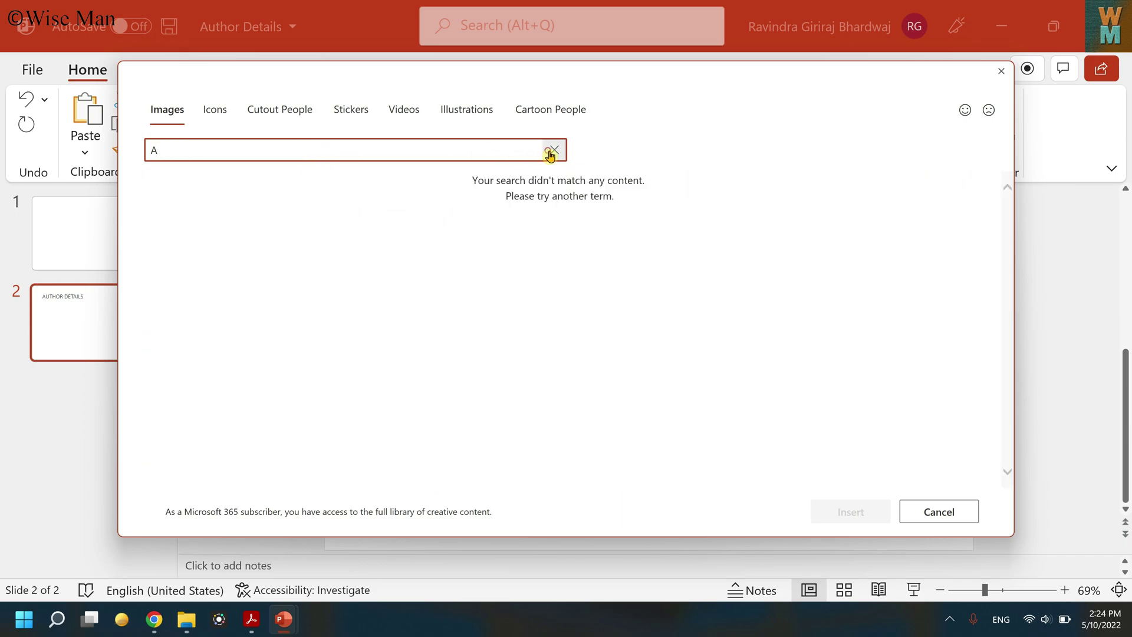
{"action": "key", "text": "BackSpace"}
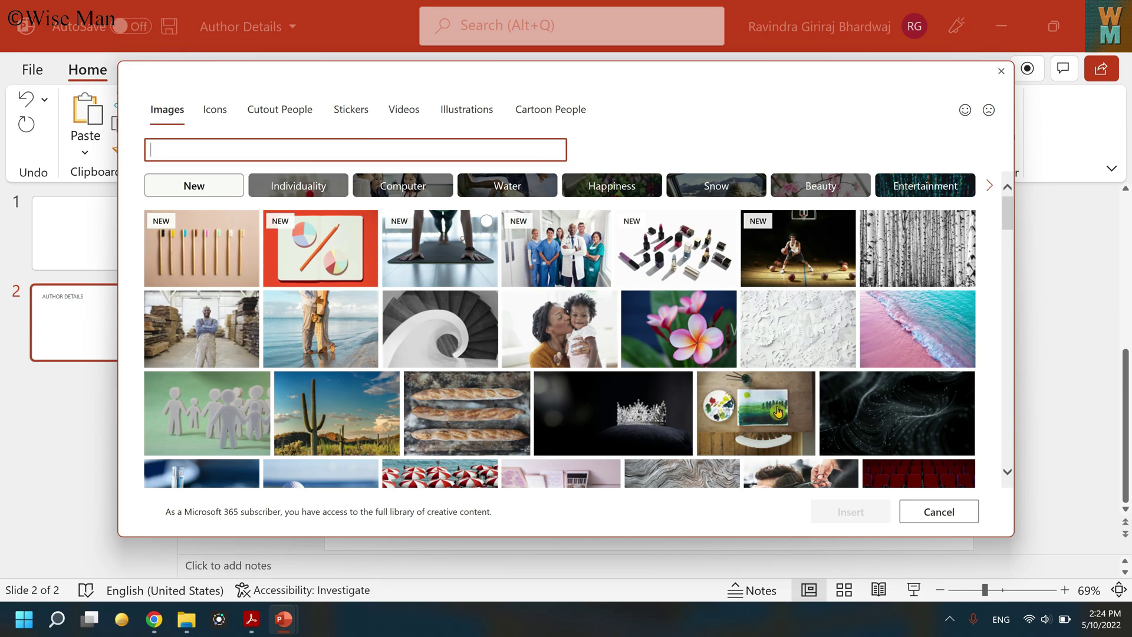
{"action": "left_click", "coordinate": [961, 472]}
{"action": "left_click", "coordinate": [878, 511]}
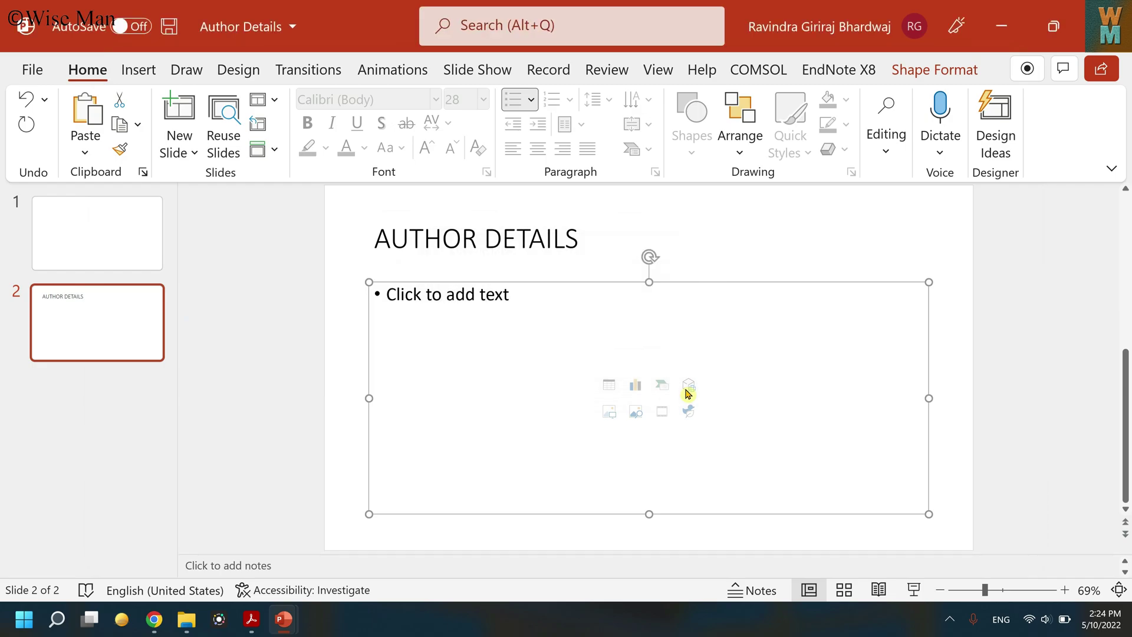
Step: Close Design Ideas, delete the blank first slide, and save the presentation
{"action": "left_click", "coordinate": [224, 290]}
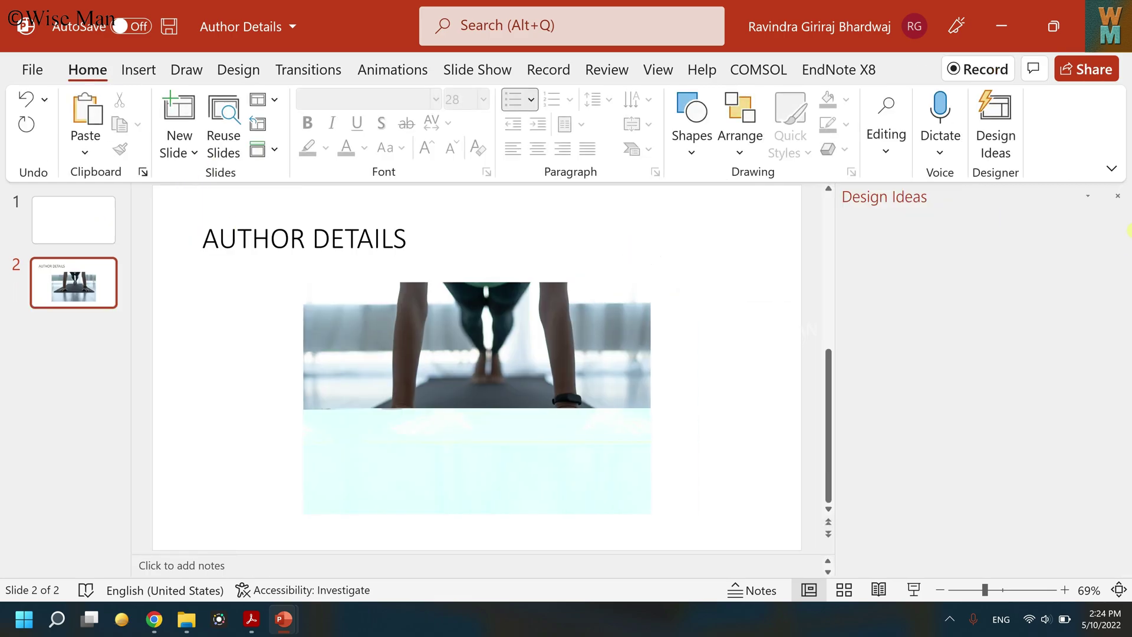
{"action": "left_click", "coordinate": [1118, 198]}
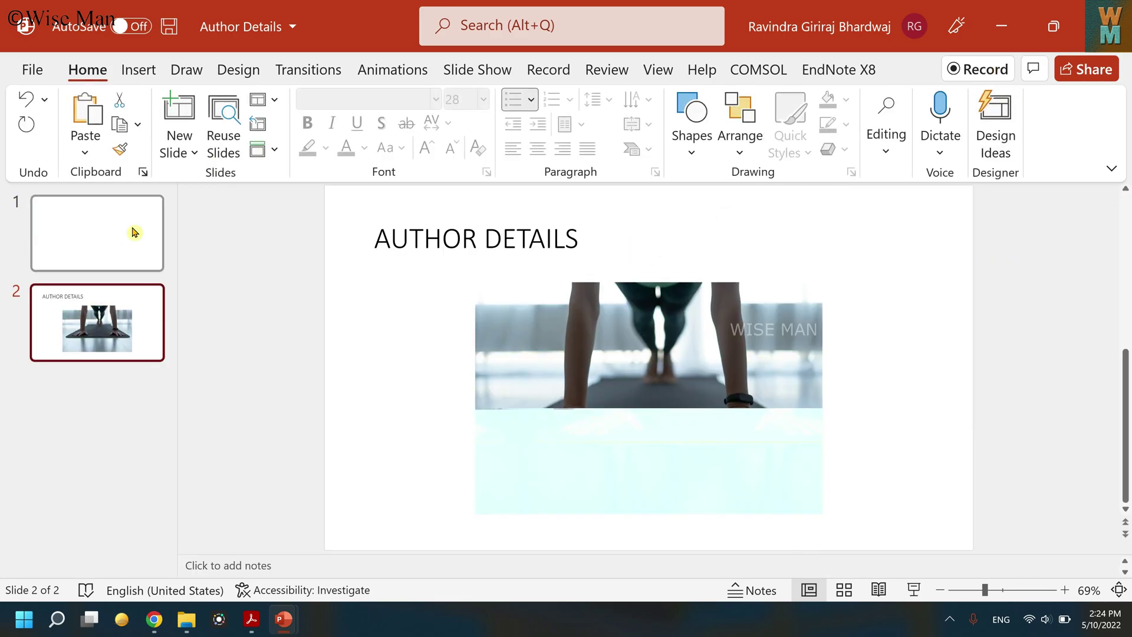
{"action": "left_click", "coordinate": [134, 232]}
{"action": "key", "text": "Delete"}
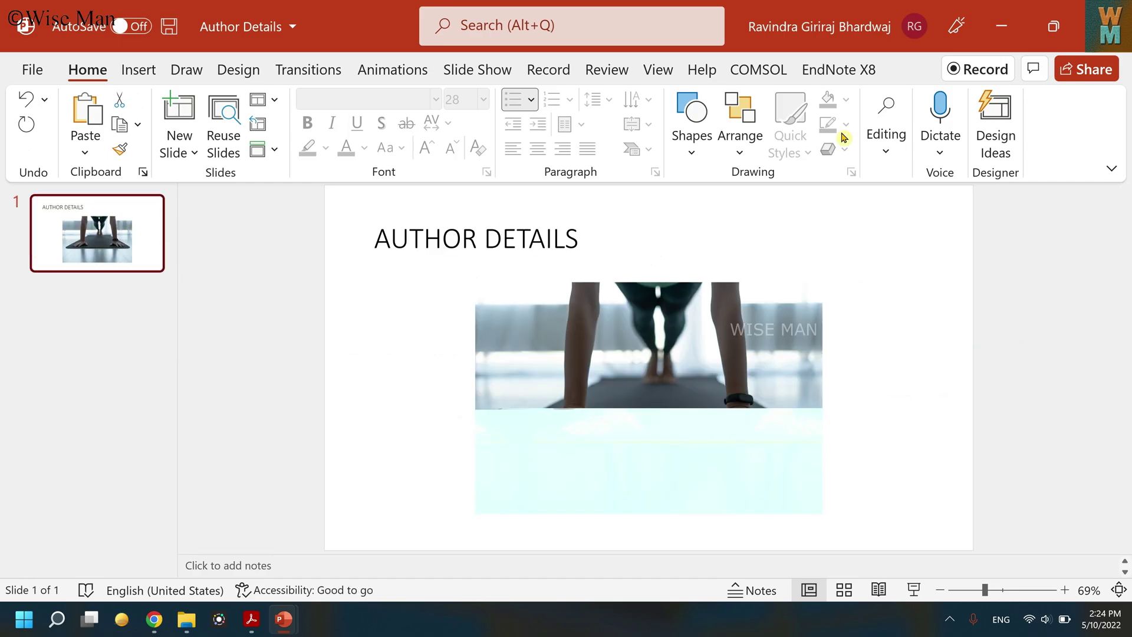
{"action": "left_click", "coordinate": [169, 26]}
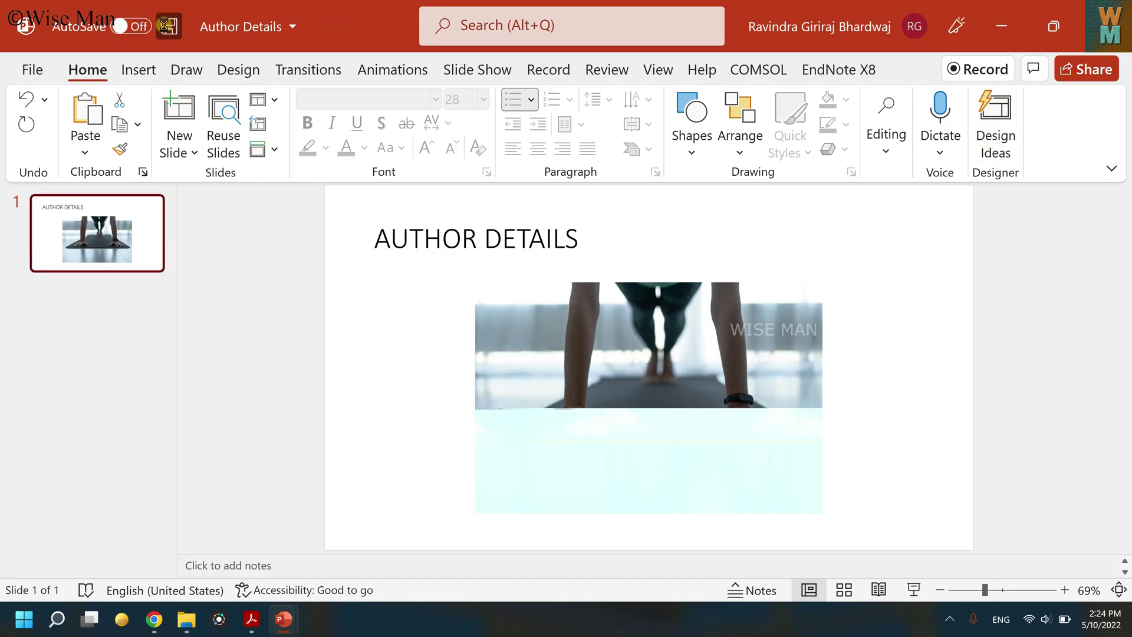
Step: Check the user name in PowerPoint Options and close it with OK
{"action": "left_click", "coordinate": [41, 74]}
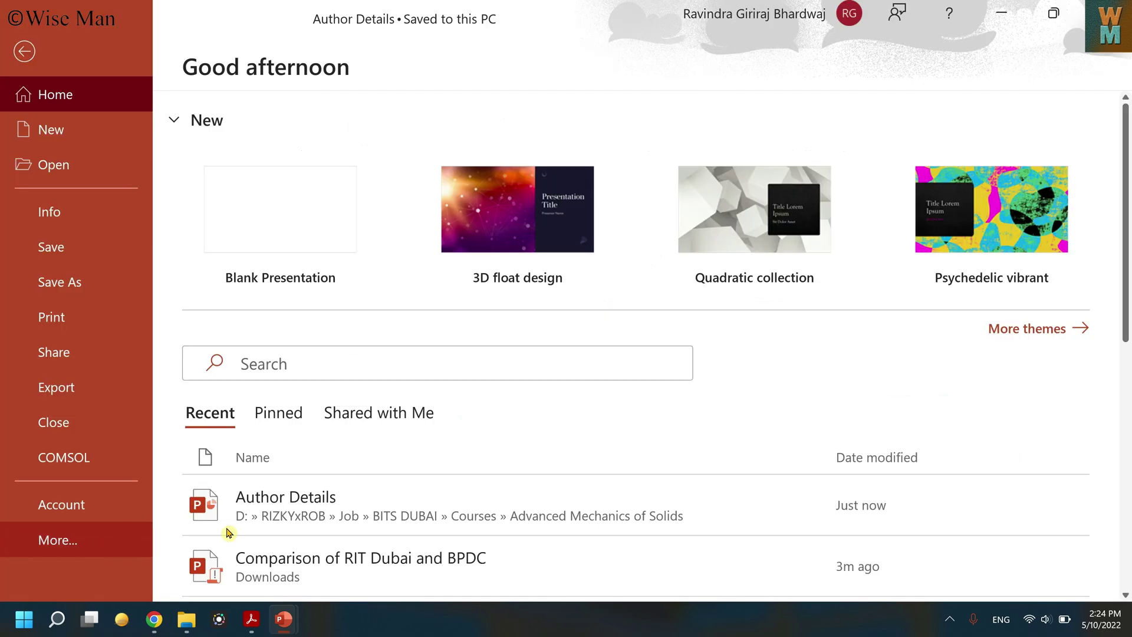
{"action": "left_click", "coordinate": [228, 573]}
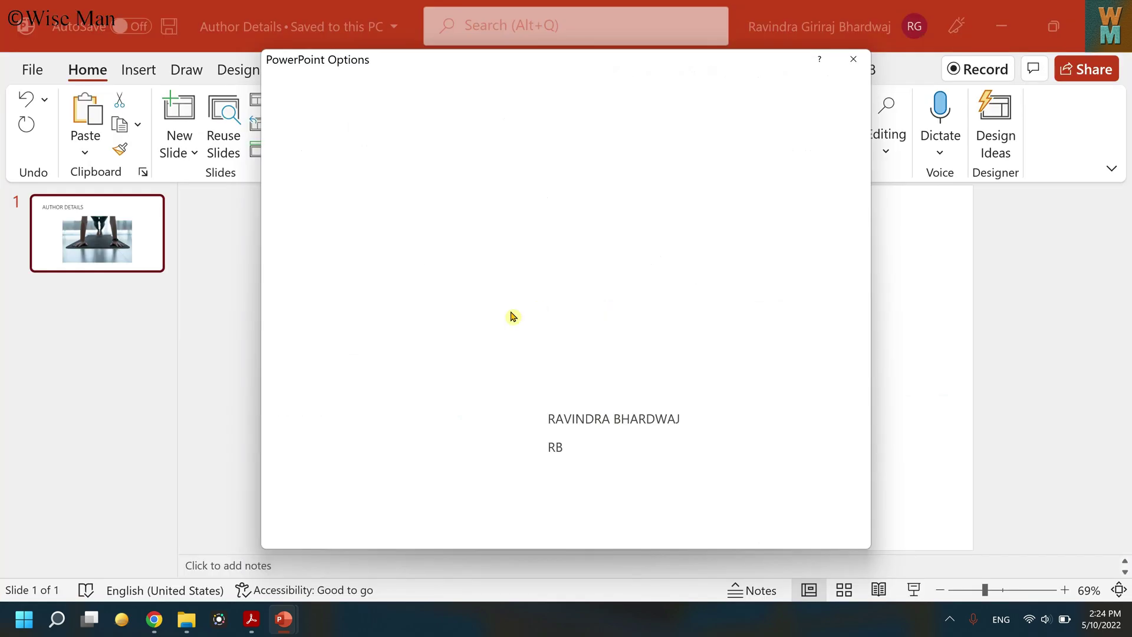
{"action": "left_click", "coordinate": [740, 530]}
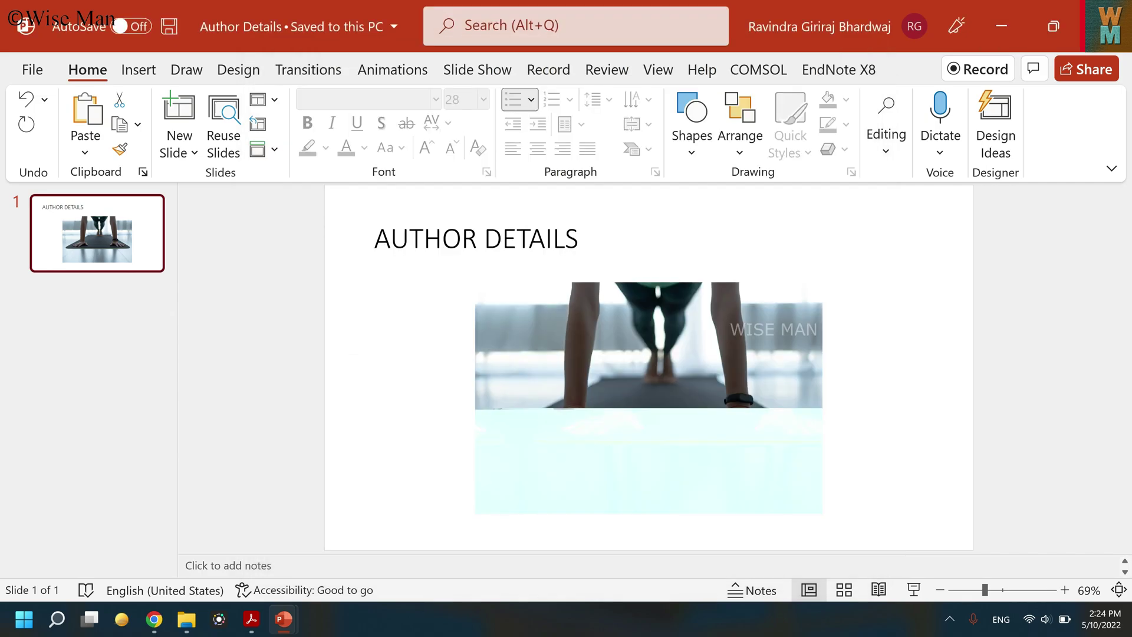
Step: Return to File Explorer and select Author Details to see its 1,274 KB size and author
{"action": "key", "text": "alt+Tab"}
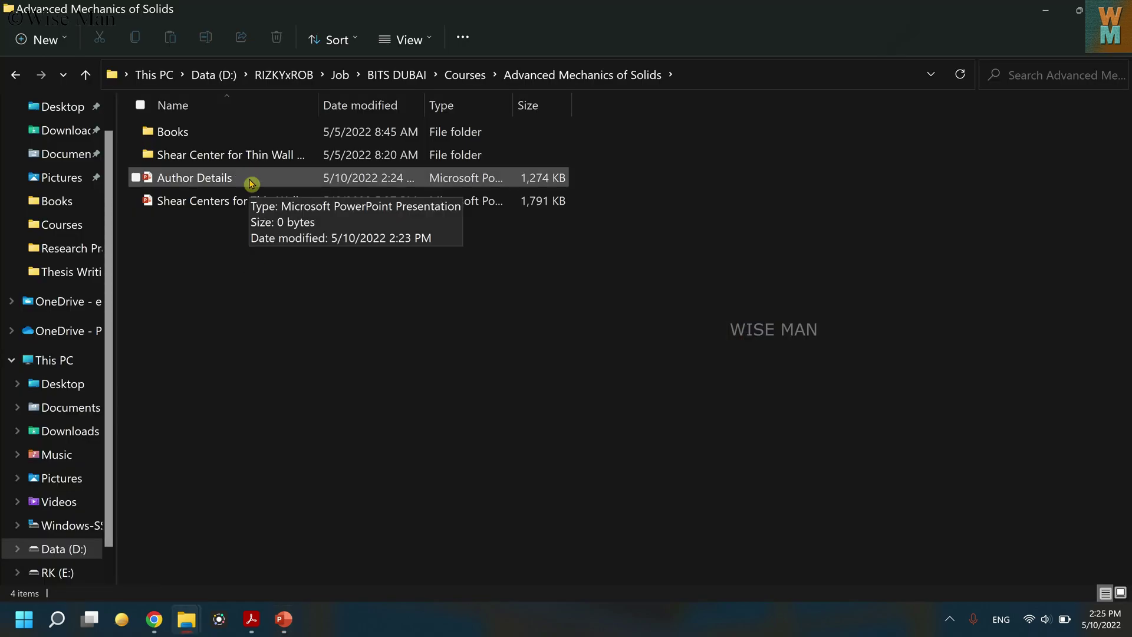
{"action": "right_click", "coordinate": [314, 266]}
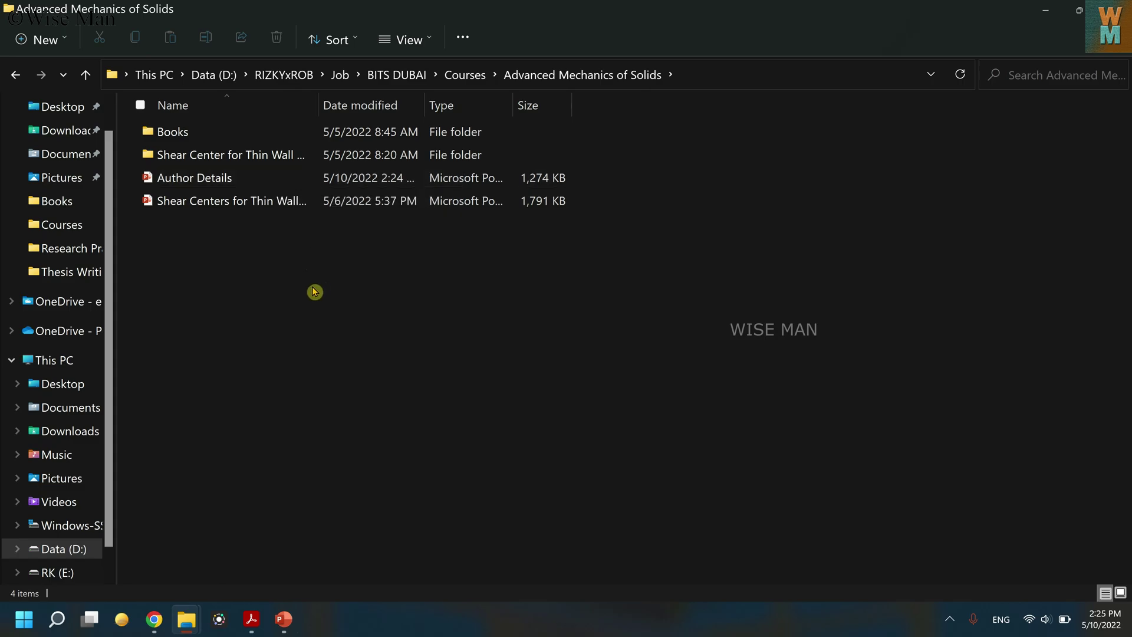
{"action": "key", "text": "Escape"}
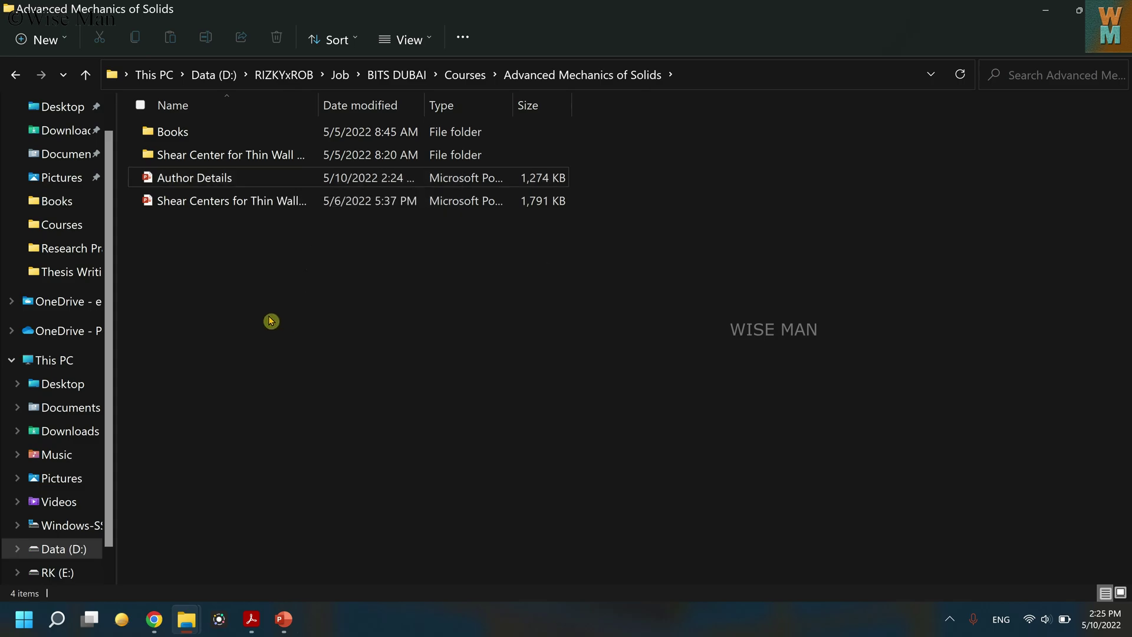
{"action": "key", "text": "Up"}
{"action": "key", "text": "Up"}
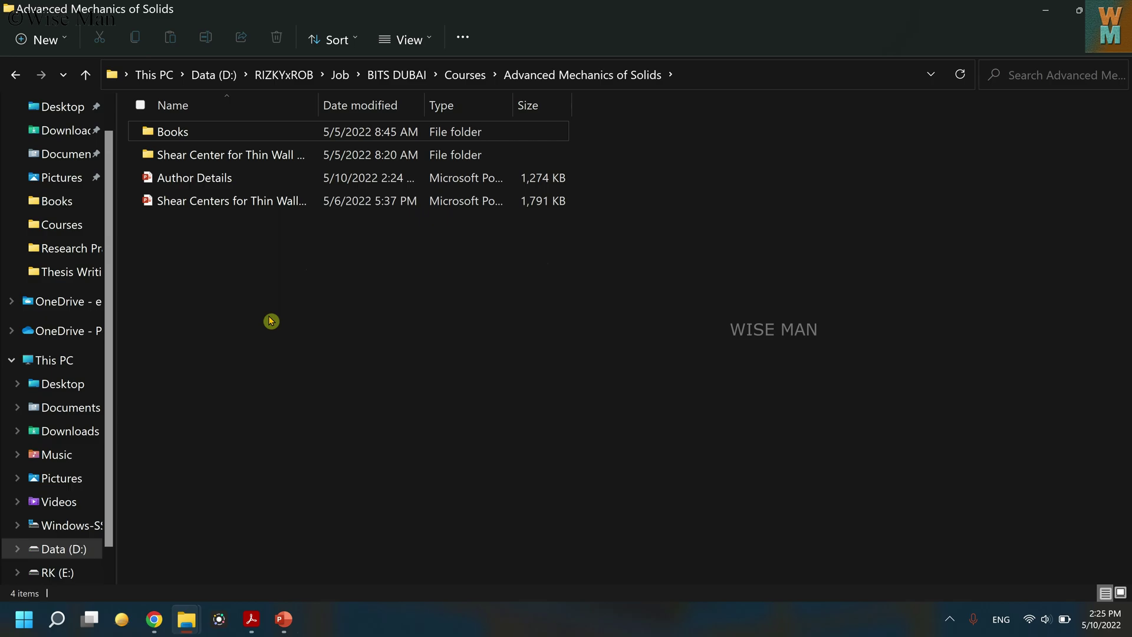
{"action": "right_click", "coordinate": [271, 320]}
{"action": "left_click", "coordinate": [251, 355]}
{"action": "left_click", "coordinate": [228, 184]}
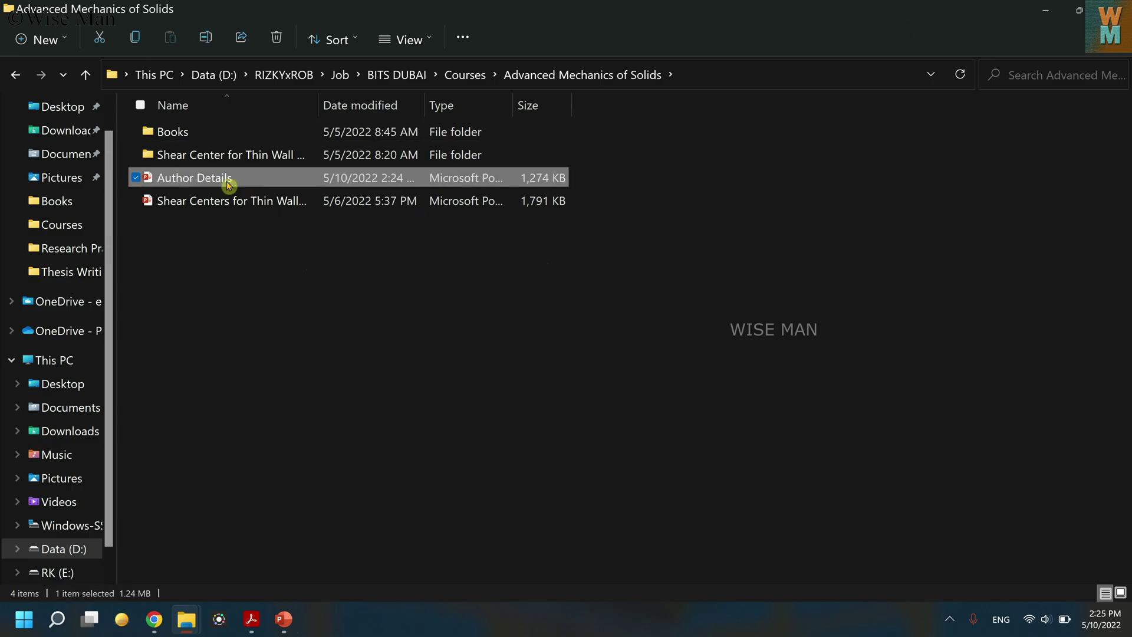